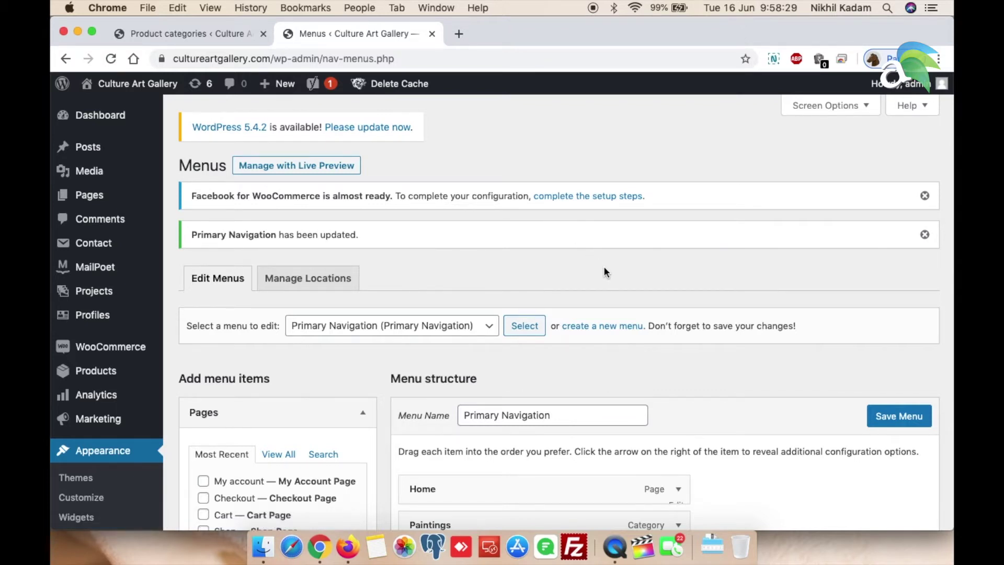
# - Open the product categories page of the WooCommerce store
pyautogui.scroll(-2, 604, 272)
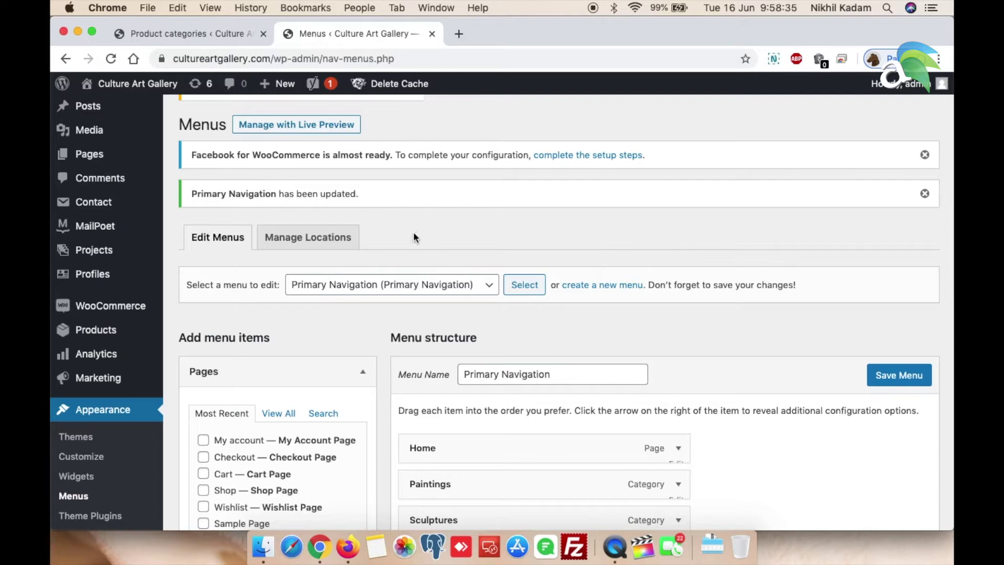
pyautogui.moveTo(81, 332)
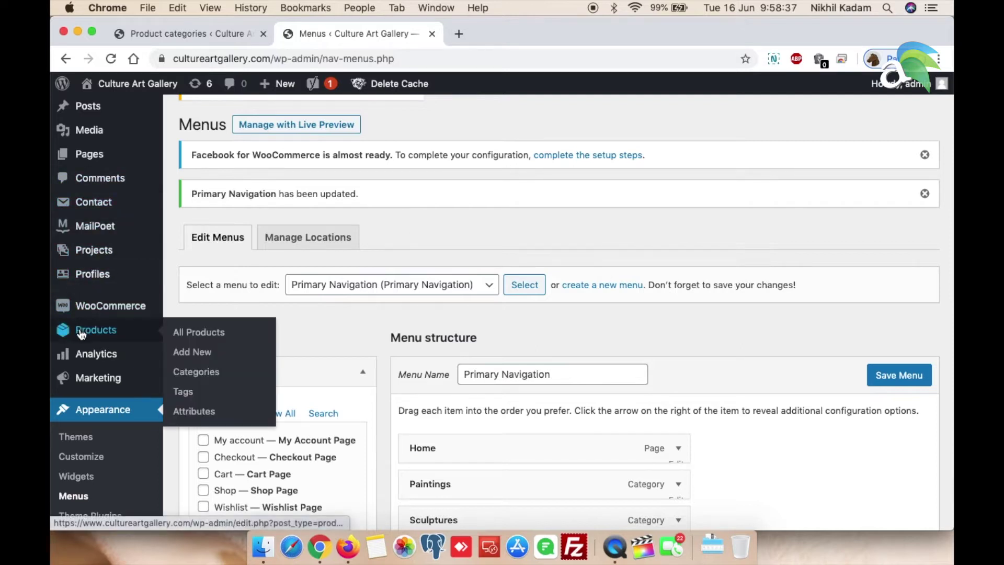
pyautogui.click(197, 372)
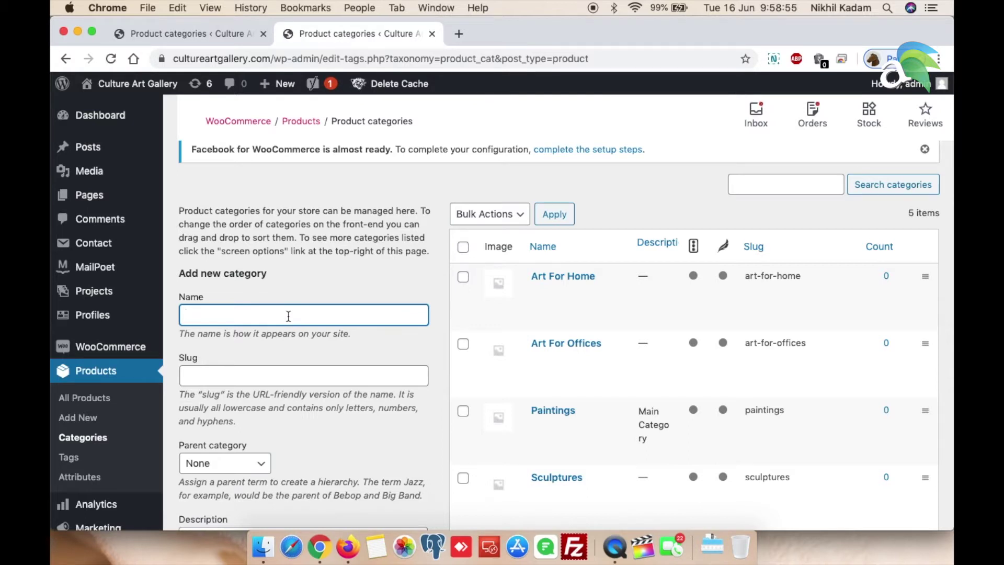
# - Copy "Architecture" from the category list in the Gmail message in Firefox and enter it as the new category's name in Chrome
pyautogui.click(348, 547)
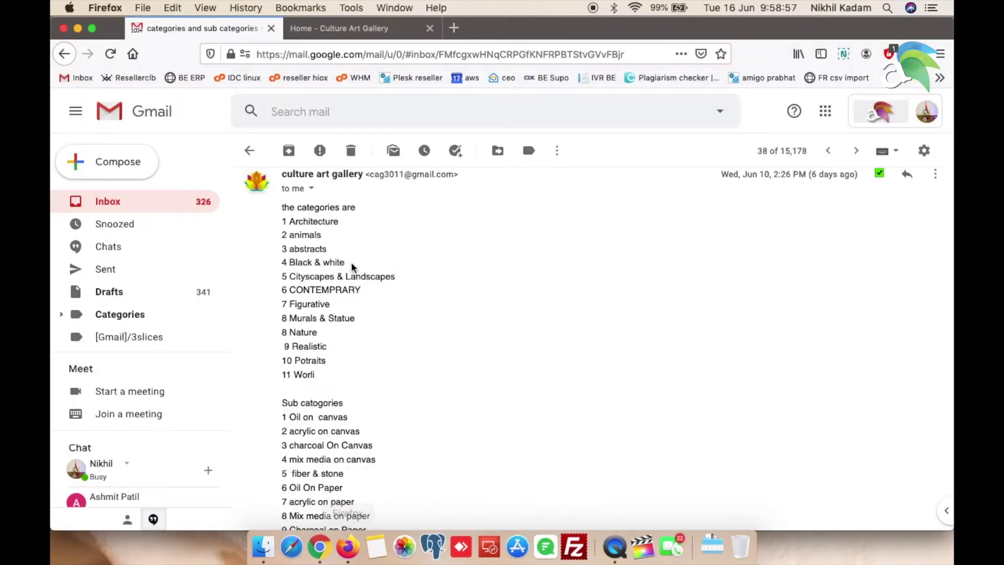
pyautogui.doubleClick(321, 222)
pyautogui.press('super+c')
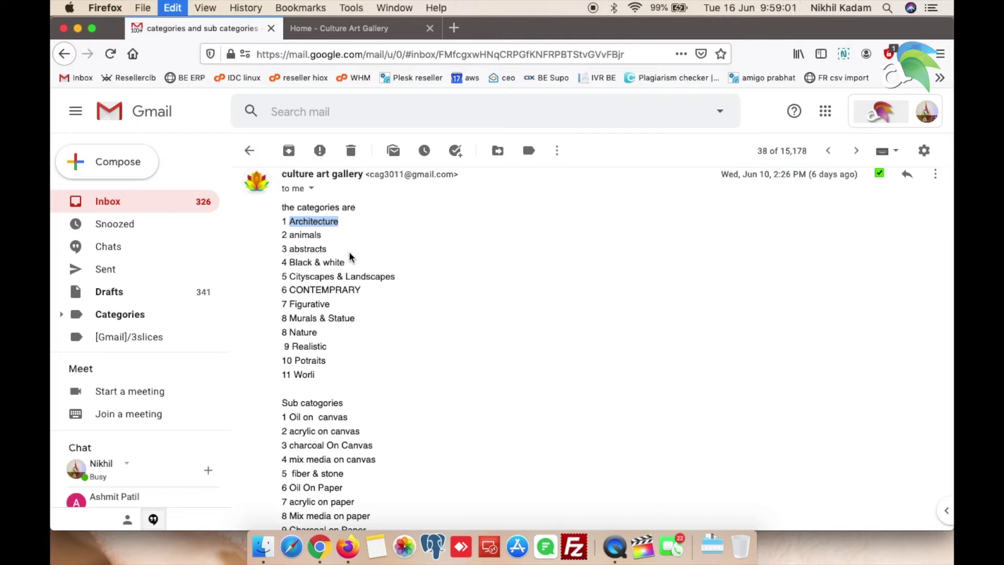
pyautogui.click(319, 547)
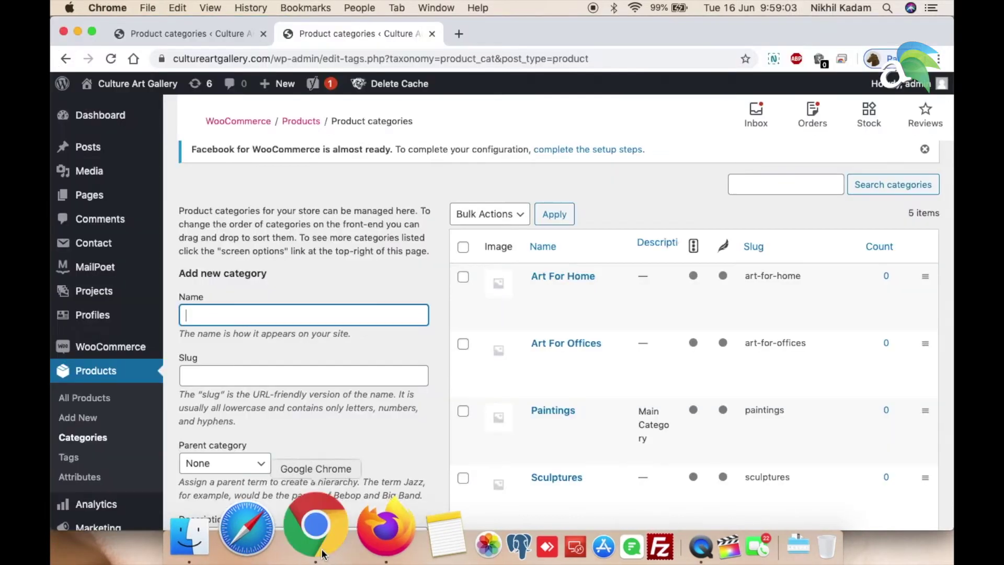
pyautogui.press('super+v')
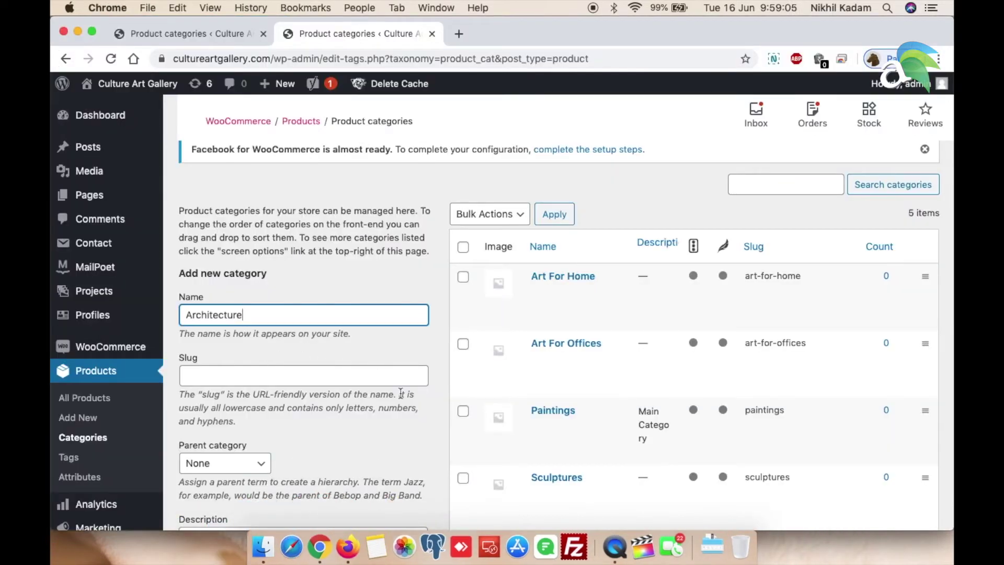
# - Add the Architecture product category with the parent category left as None
pyautogui.scroll(-3, 387, 397)
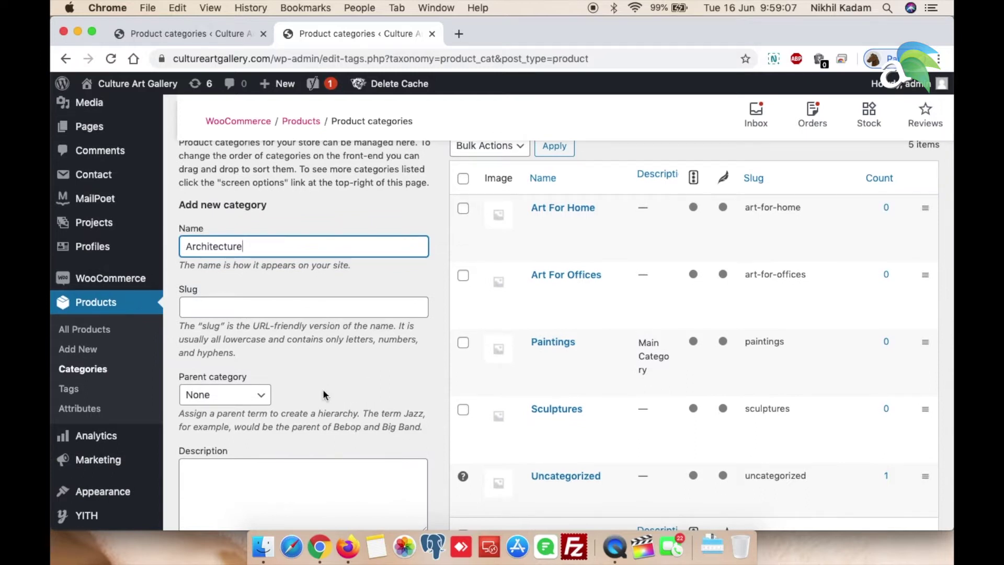
pyautogui.scroll(-2, 323, 393)
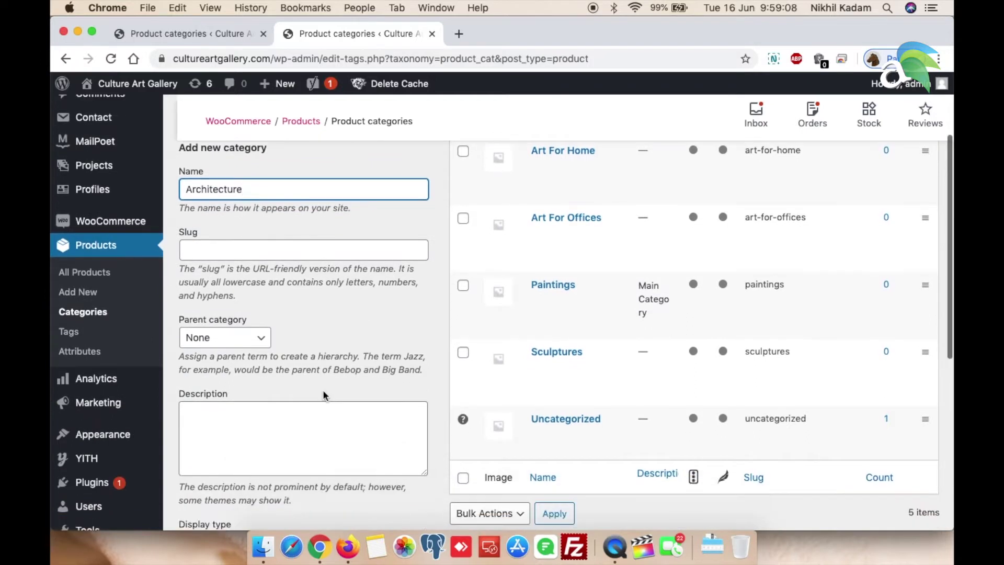
pyautogui.click(250, 341)
pyautogui.click(253, 342)
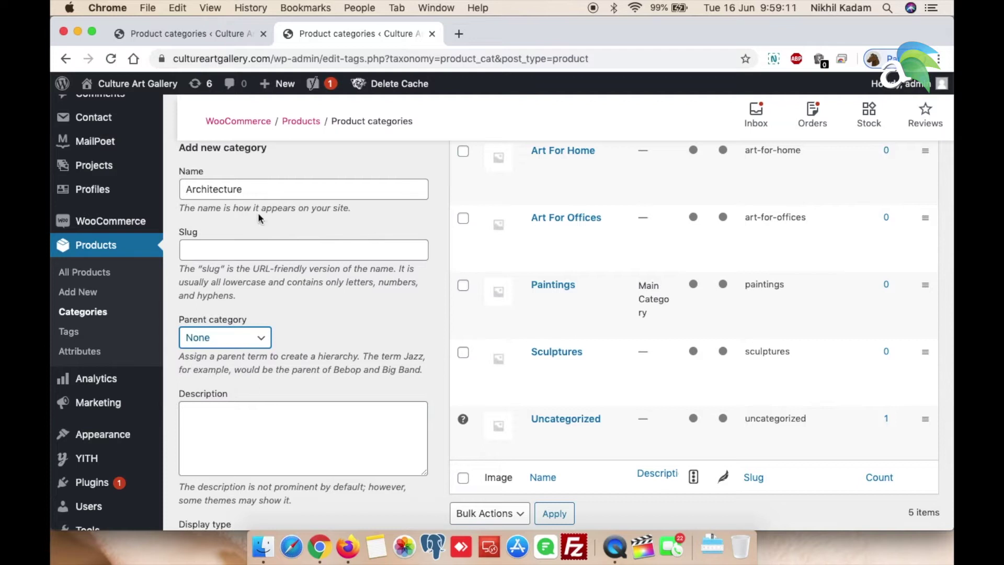
pyautogui.click(317, 338)
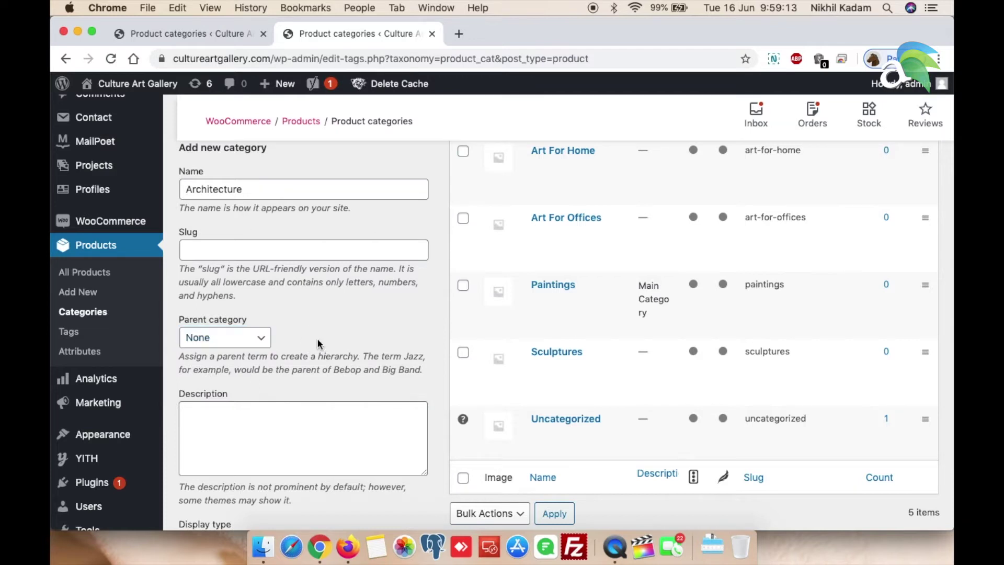
pyautogui.scroll(-5, 291, 346)
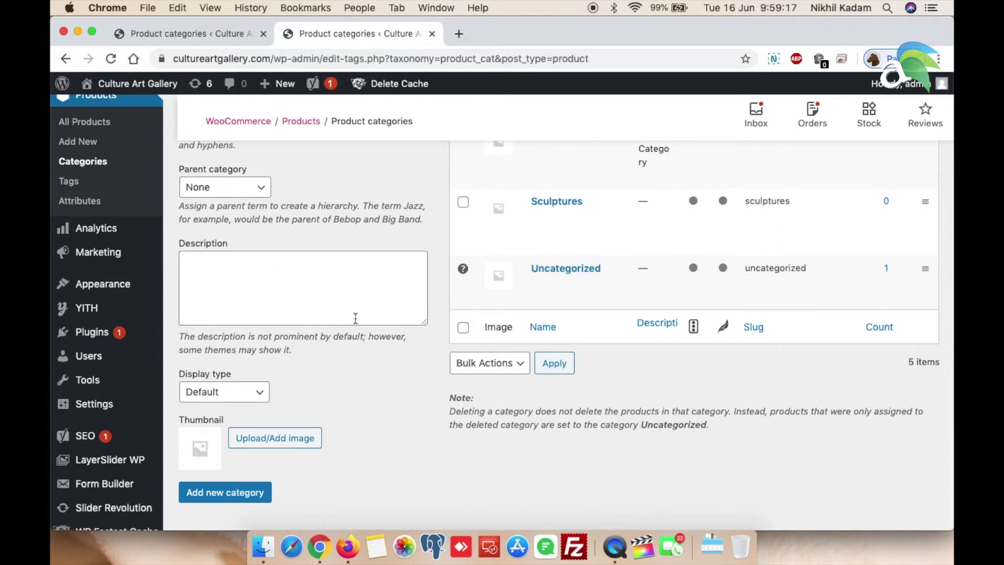
pyautogui.click(226, 496)
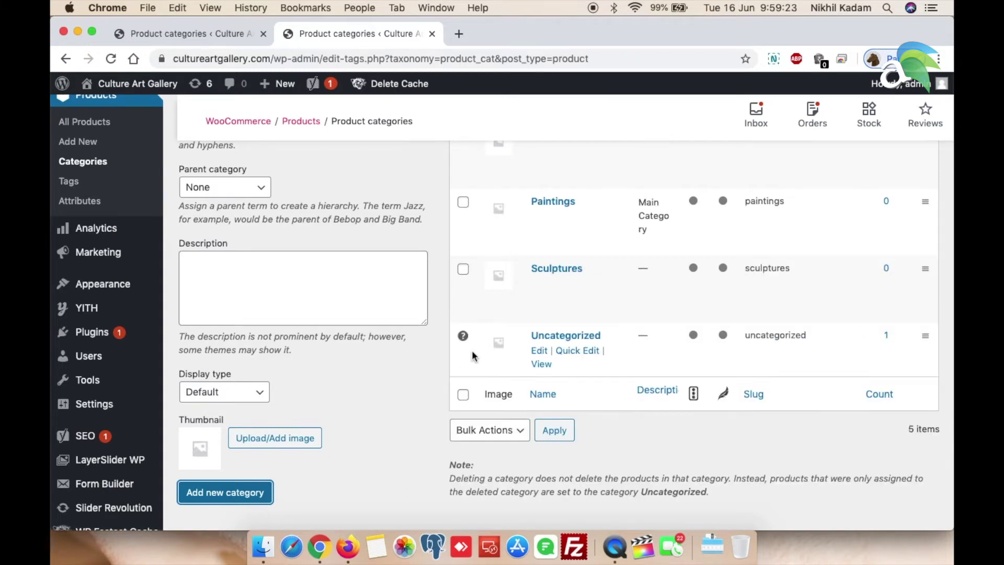
pyautogui.scroll(5, 472, 350)
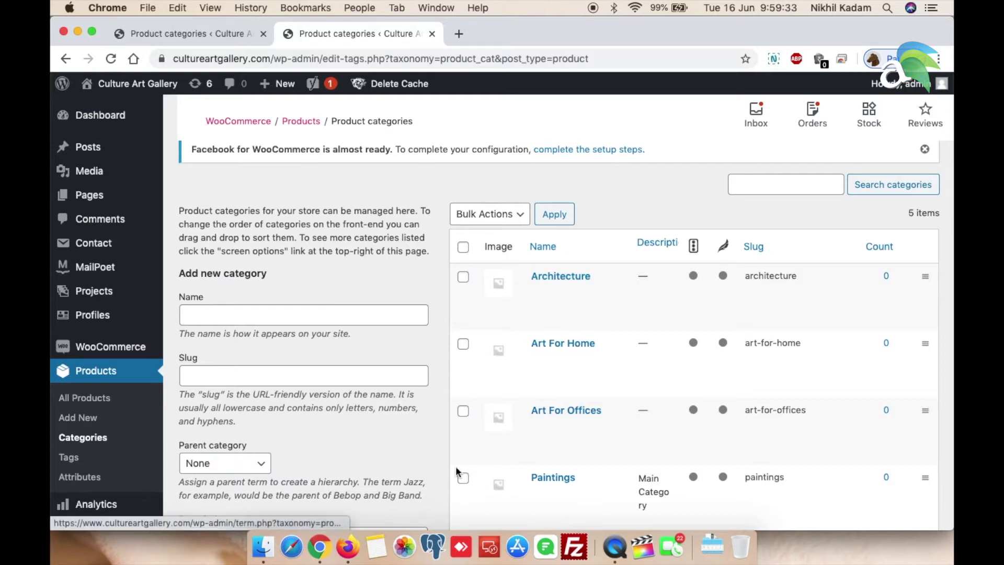
# - Copy "Oil on canvas" from the emailed subcategory list in Firefox and enter it as the next category's name in Chrome
pyautogui.click(352, 510)
pyautogui.scroll(-3, 340, 374)
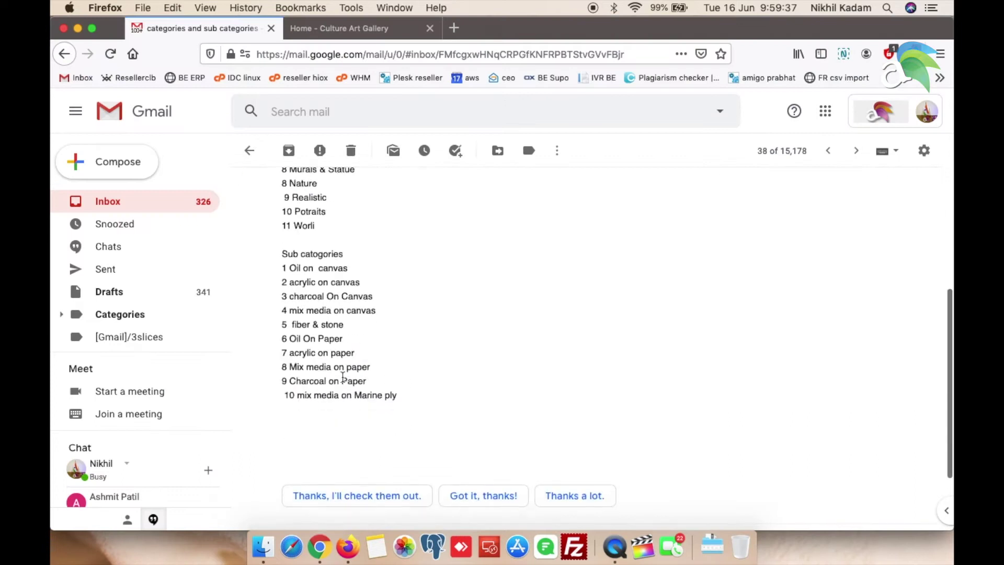
pyautogui.moveTo(347, 346); pyautogui.dragTo(291, 348)
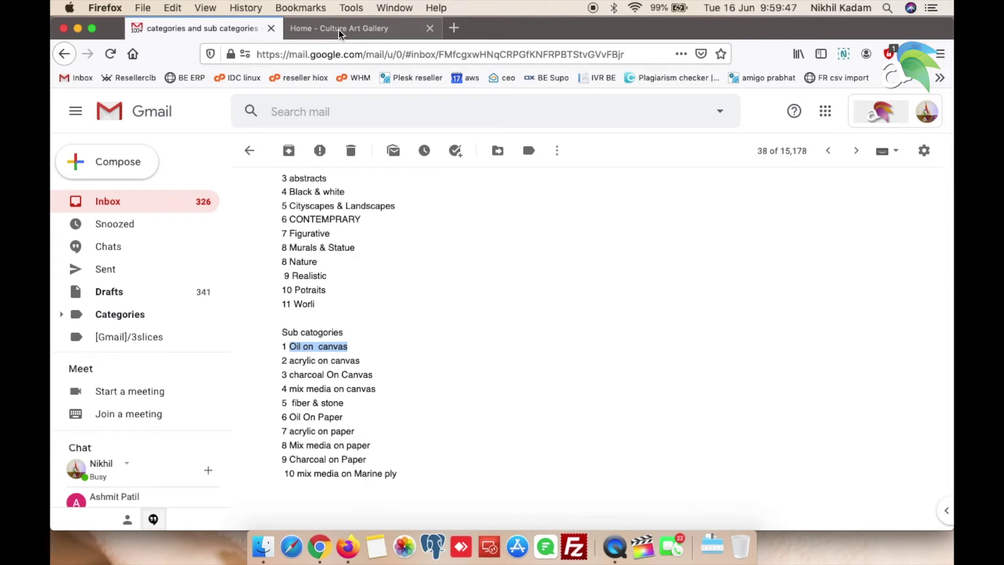
pyautogui.click(319, 547)
pyautogui.click(246, 321)
pyautogui.write('Oil on  canvas')
pyautogui.scroll(-2, 317, 442)
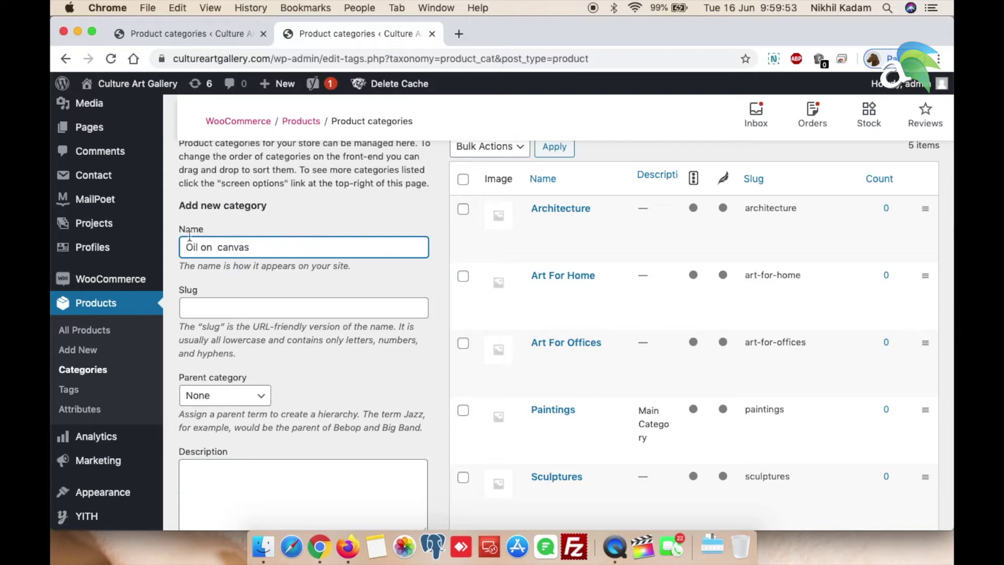
pyautogui.scroll(2, 190, 237)
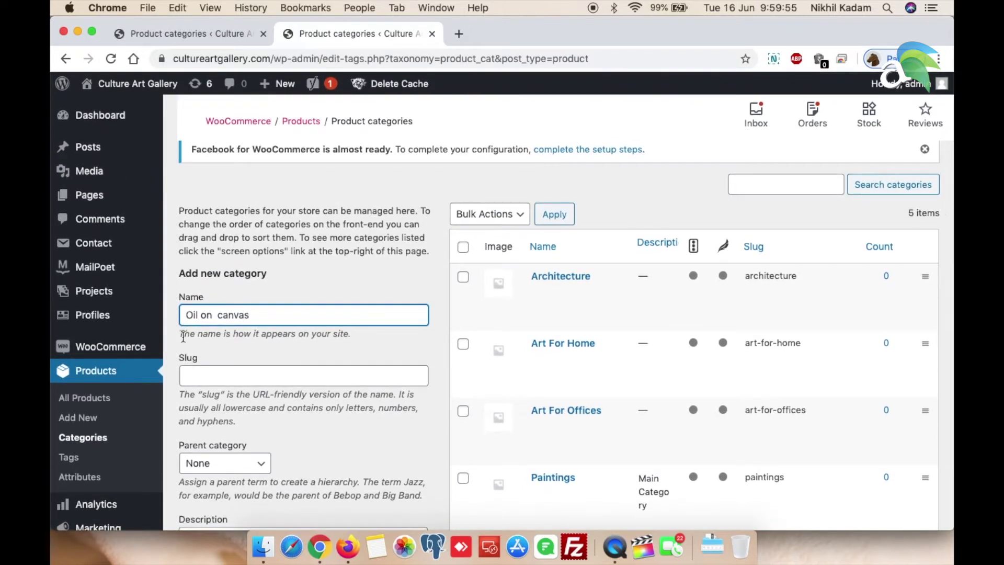
# - Set Architecture as the parent category and add Oil on canvas as its subcategory
pyautogui.scroll(-4, 276, 354)
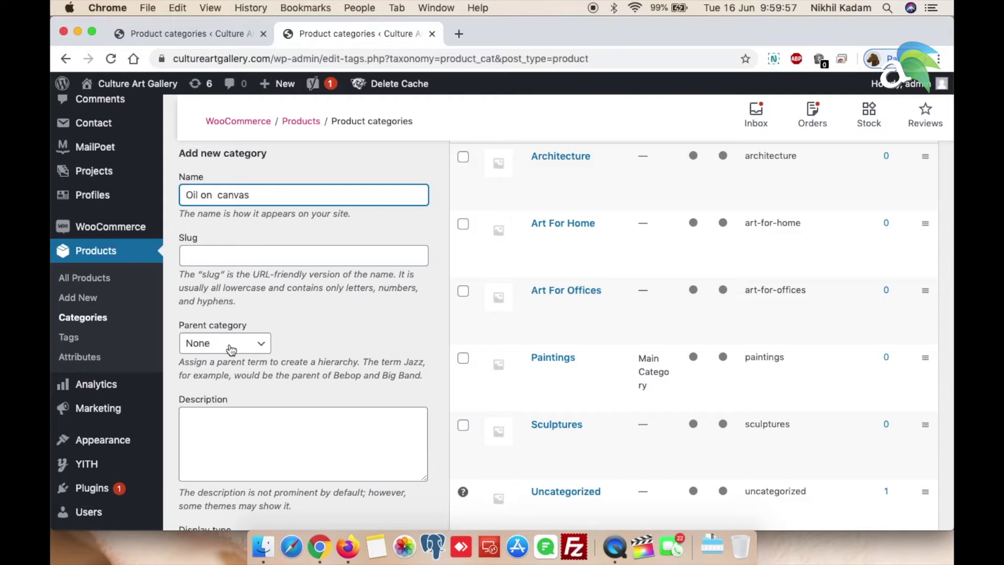
pyautogui.click(231, 349)
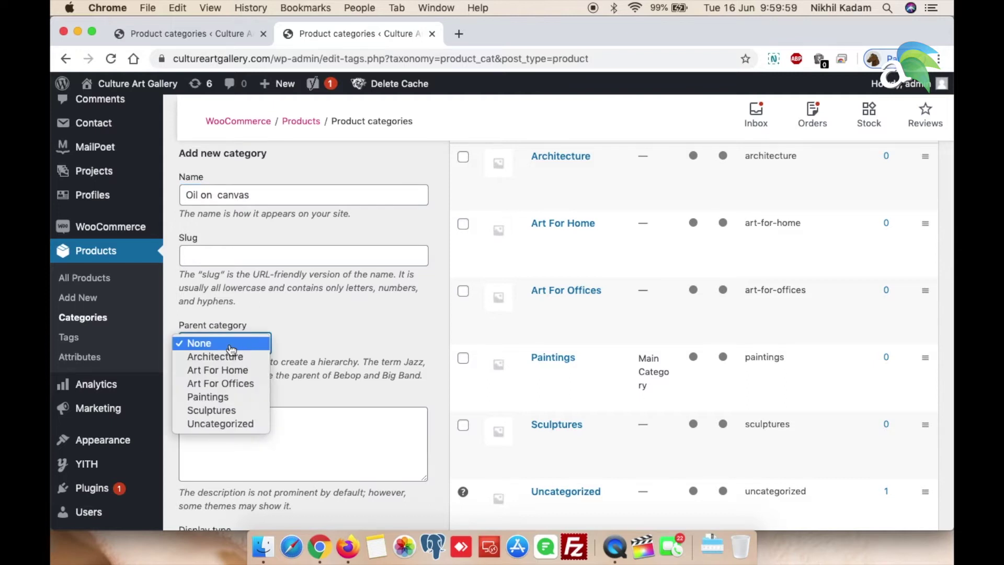
pyautogui.click(243, 361)
pyautogui.scroll(-3, 342, 351)
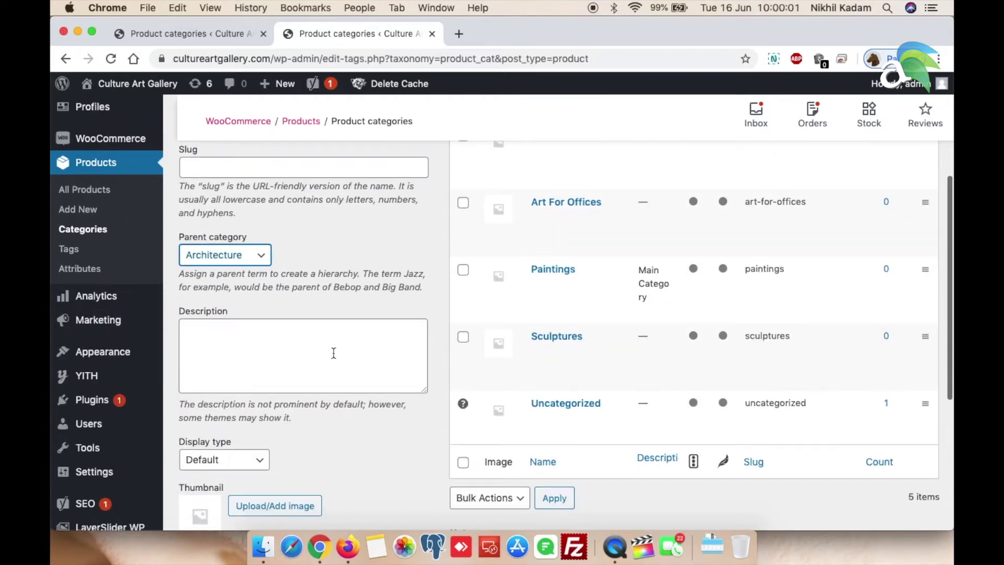
pyautogui.scroll(-3, 331, 409)
pyautogui.click(228, 453)
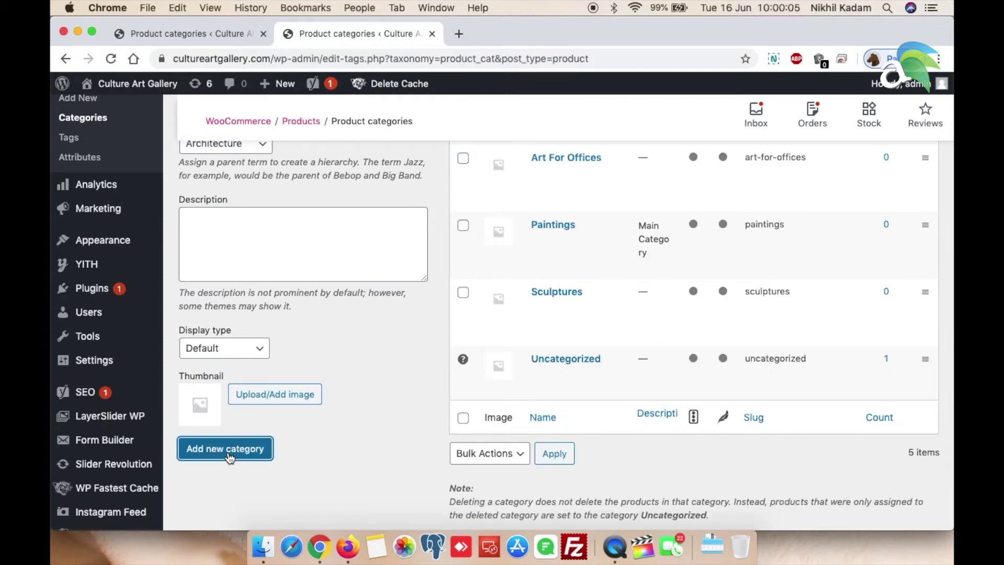
pyautogui.scroll(10, 400, 384)
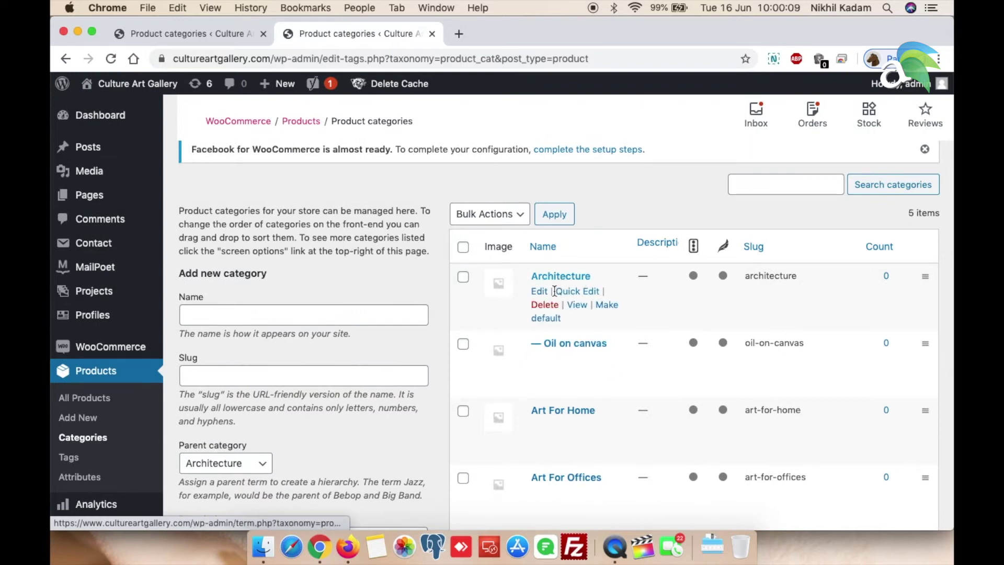
# - Switch to the Gmail message in Firefox and copy "acrylic on canvas" from the subcategory list
pyautogui.scroll(-5, 385, 485)
pyautogui.click(347, 546)
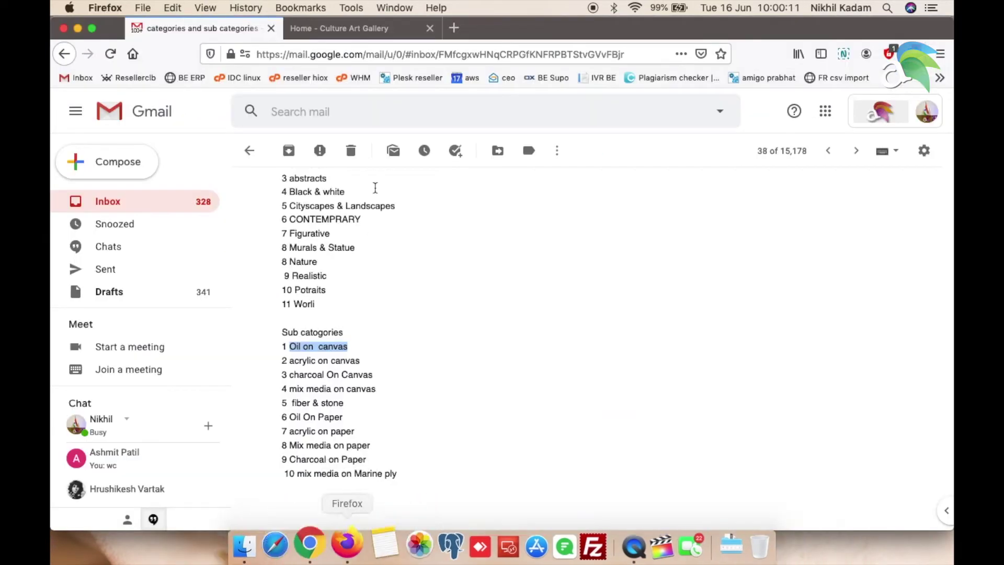
pyautogui.tripleClick(321, 361)
pyautogui.click(369, 371)
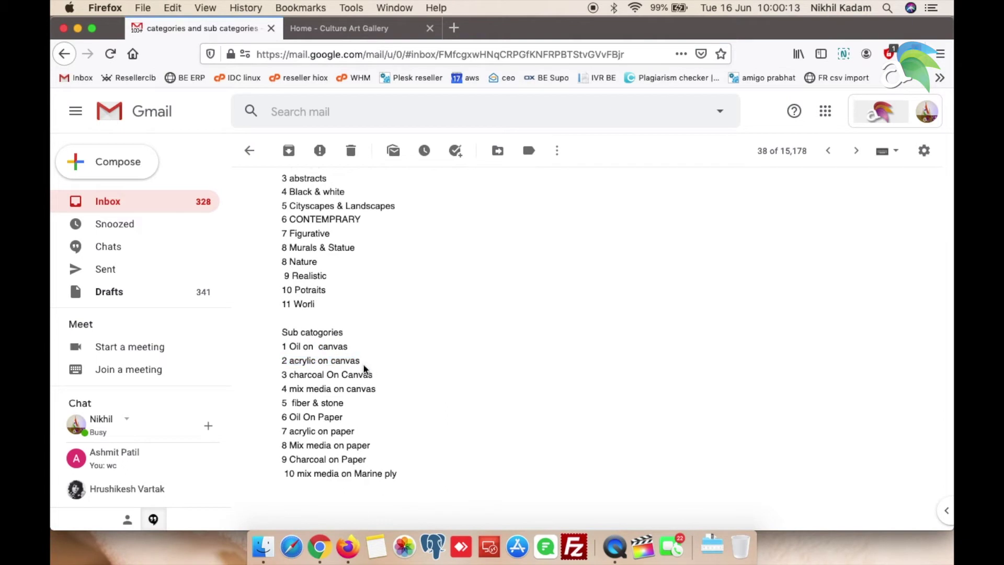
pyautogui.moveTo(360, 361); pyautogui.dragTo(287, 360)
pyautogui.press('super+c')
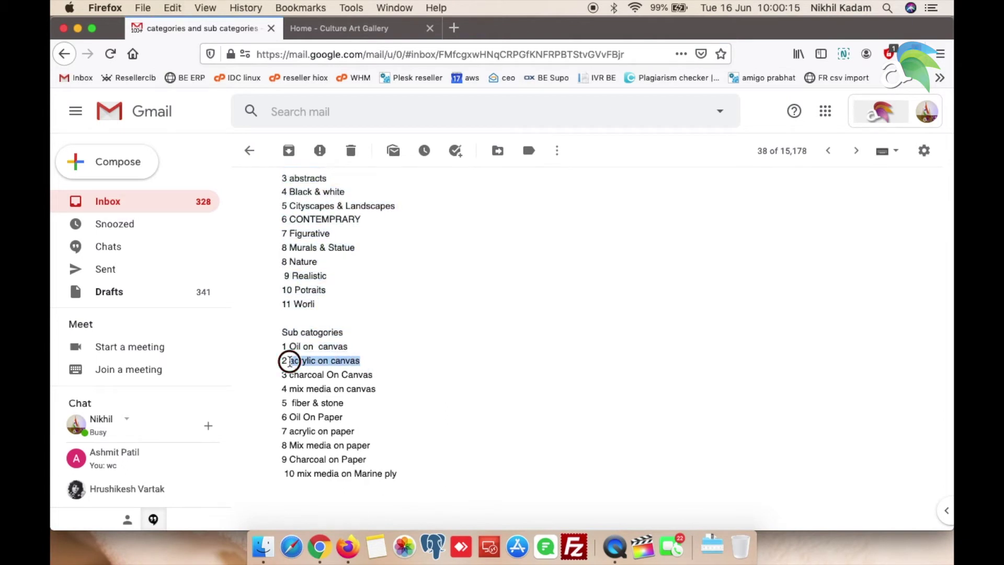
# - Back in Chrome, paste the copied text as the new category's name and capitalize it to "Acrylic on canvas"
pyautogui.click(327, 539)
pyautogui.scroll(10, 303, 314)
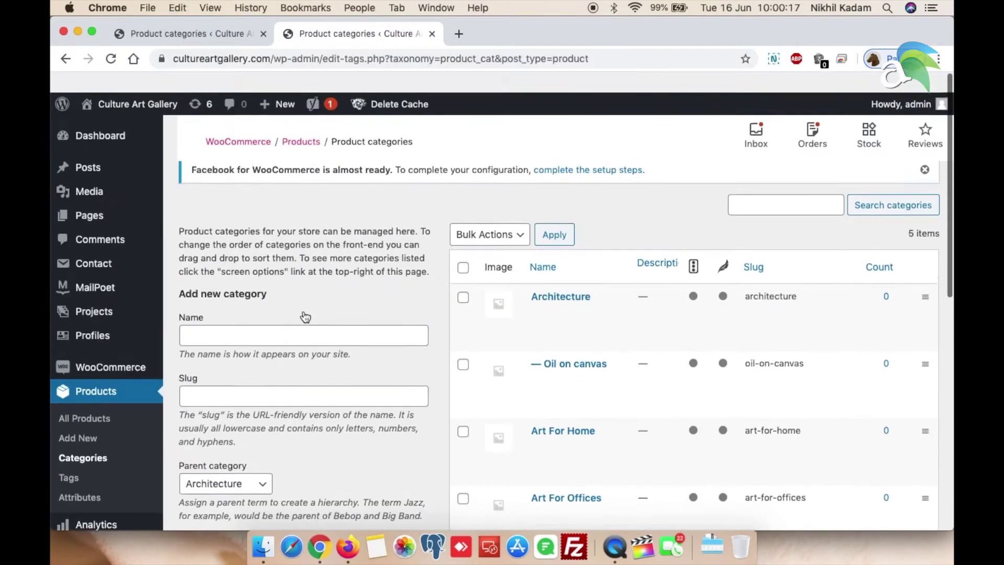
pyautogui.click(260, 319)
pyautogui.press('super+v')
pyautogui.click(190, 317)
pyautogui.press('BackSpace')
pyautogui.write('A')
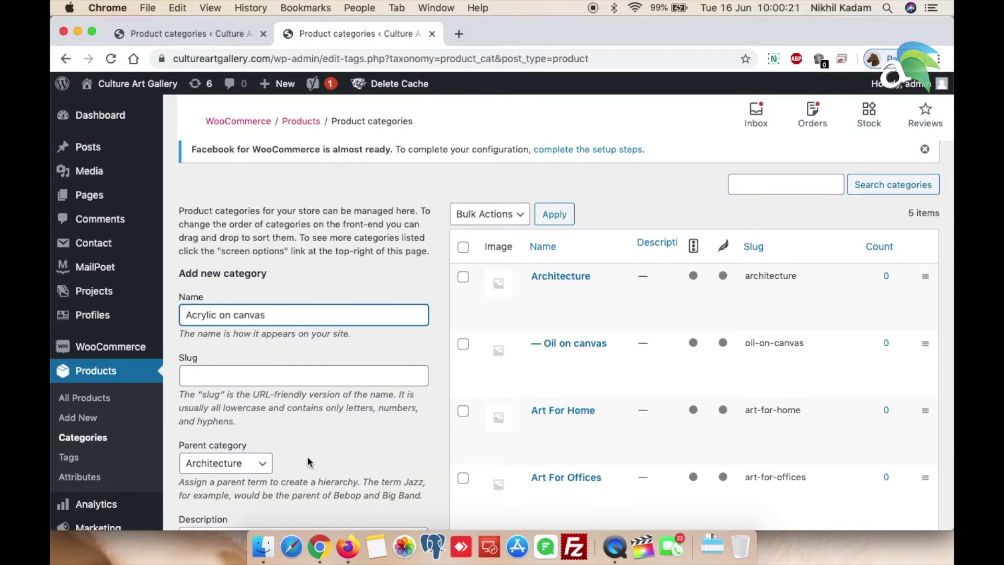
# - Add the Acrylic on canvas category with Architecture kept as its parent
pyautogui.scroll(-5, 289, 460)
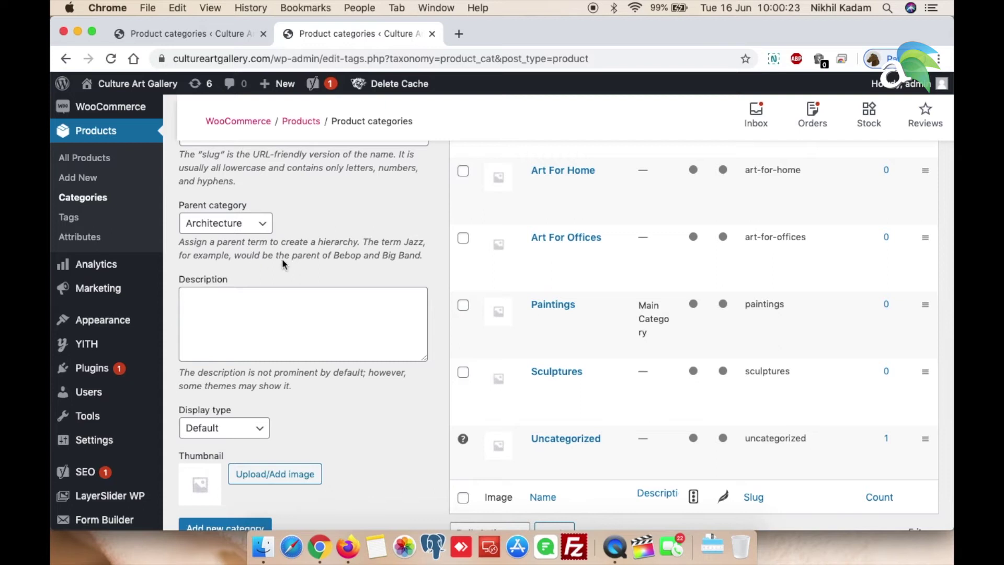
pyautogui.scroll(-2, 368, 442)
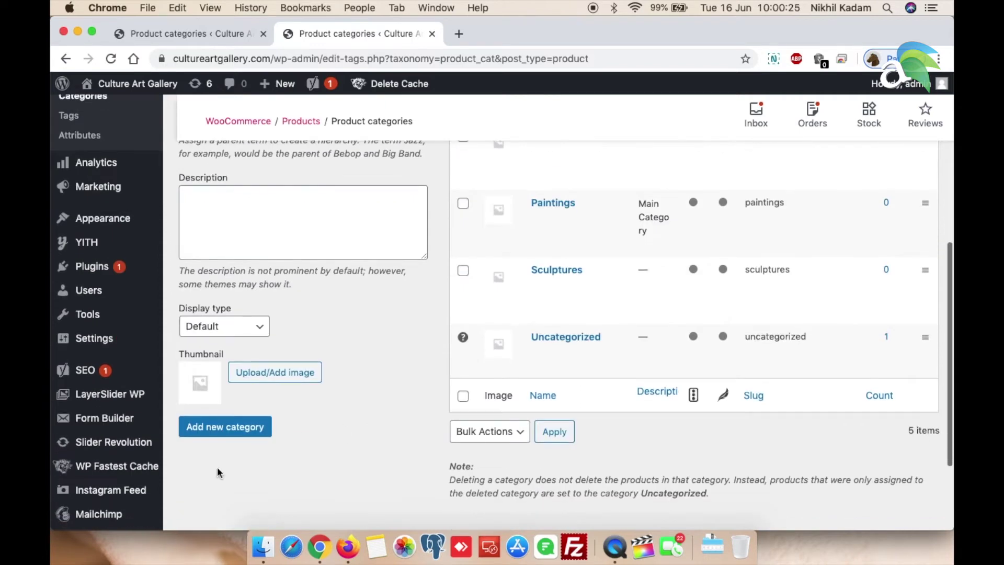
pyautogui.click(227, 434)
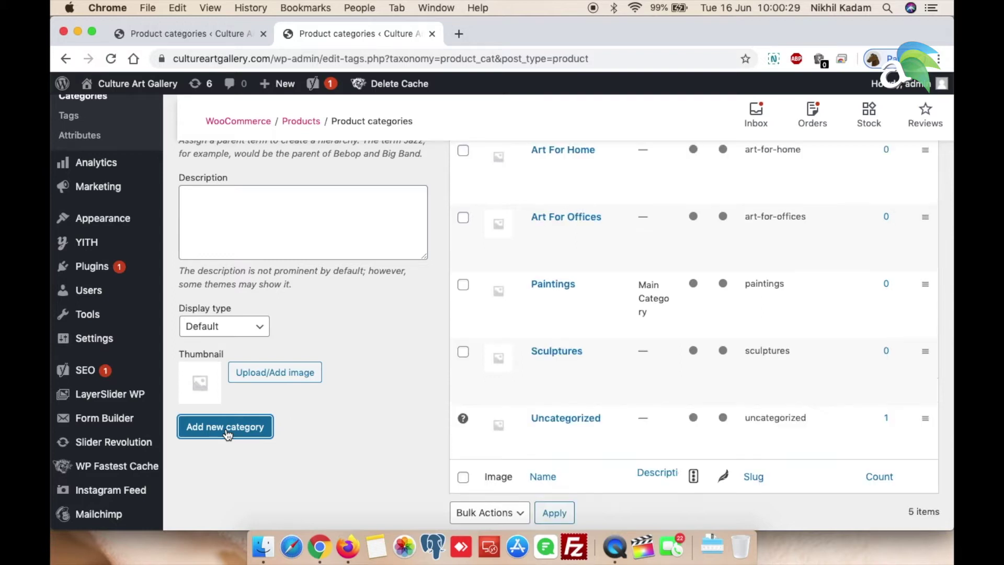
pyautogui.scroll(7, 314, 432)
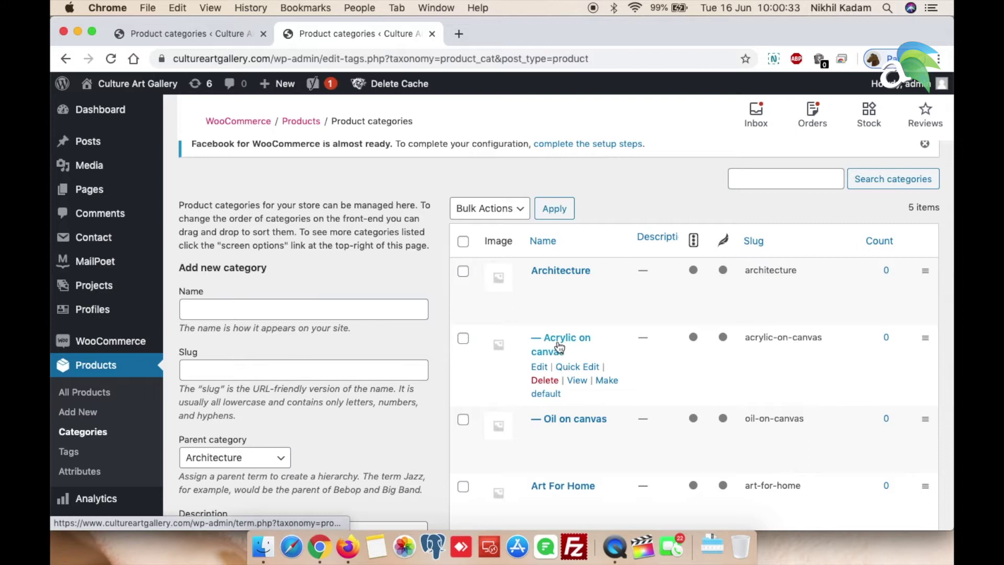
# - Copy "charcoal On Canvas" from the emailed subcategory list in Firefox and enter it as the new category's name in Chrome
pyautogui.click(348, 546)
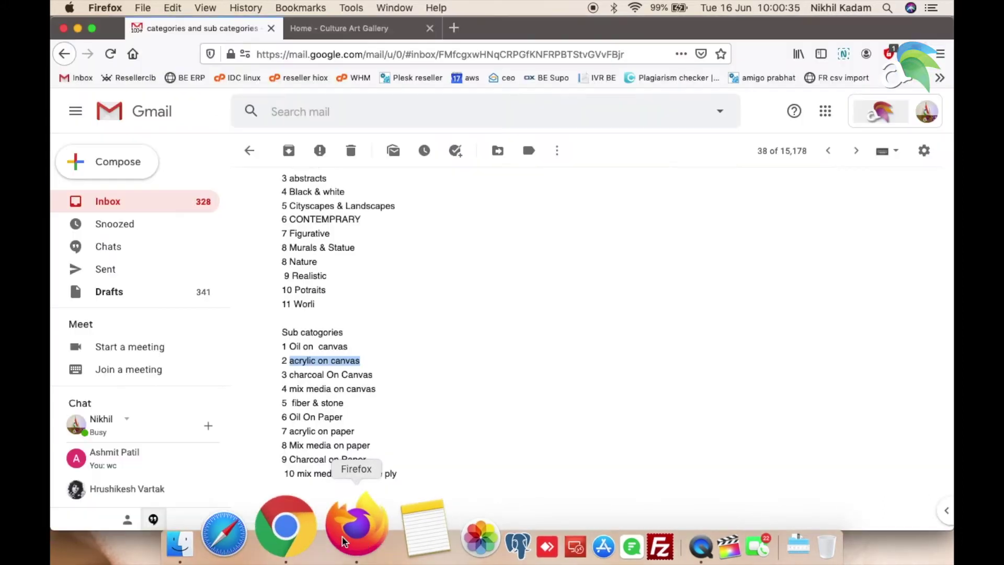
pyautogui.moveTo(375, 375); pyautogui.dragTo(289, 375)
pyautogui.press('super+c')
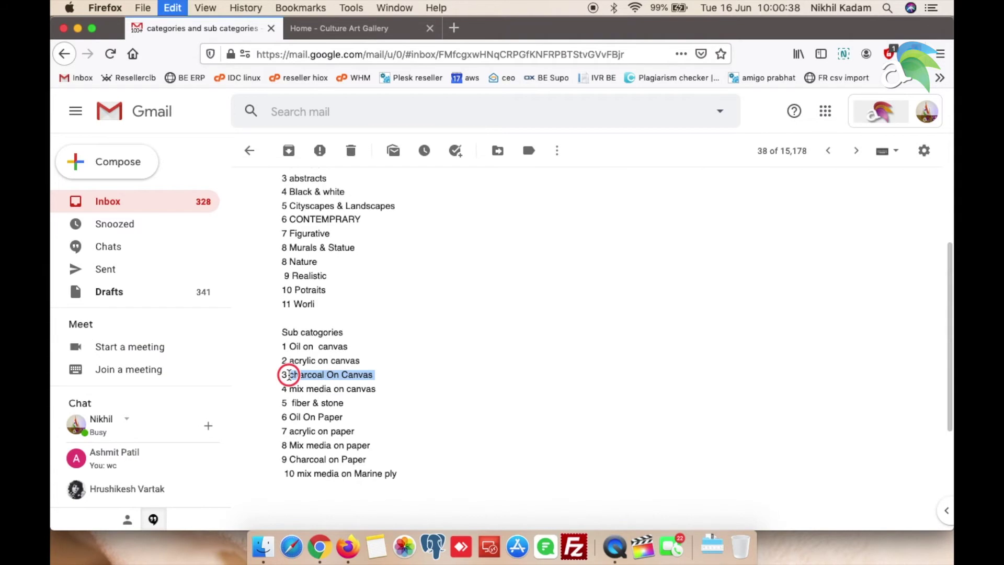
pyautogui.click(320, 547)
pyautogui.click(223, 309)
pyautogui.press('super+v')
pyautogui.scroll(-3, 223, 309)
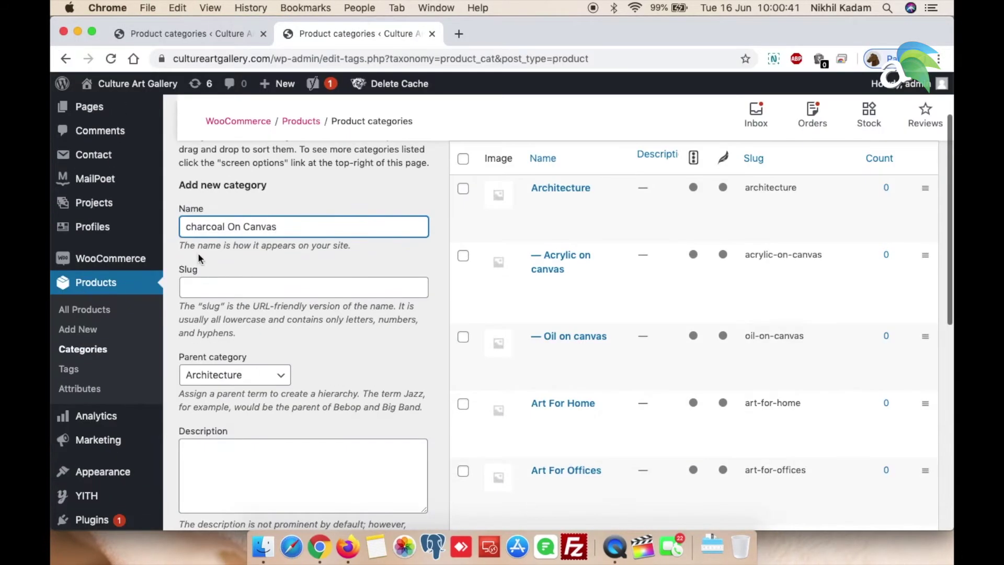
# - Capitalize the new category's name to "Charcoal On Canvas" and add it with Architecture as its parent
pyautogui.click(169, 227)
pyautogui.write('C')
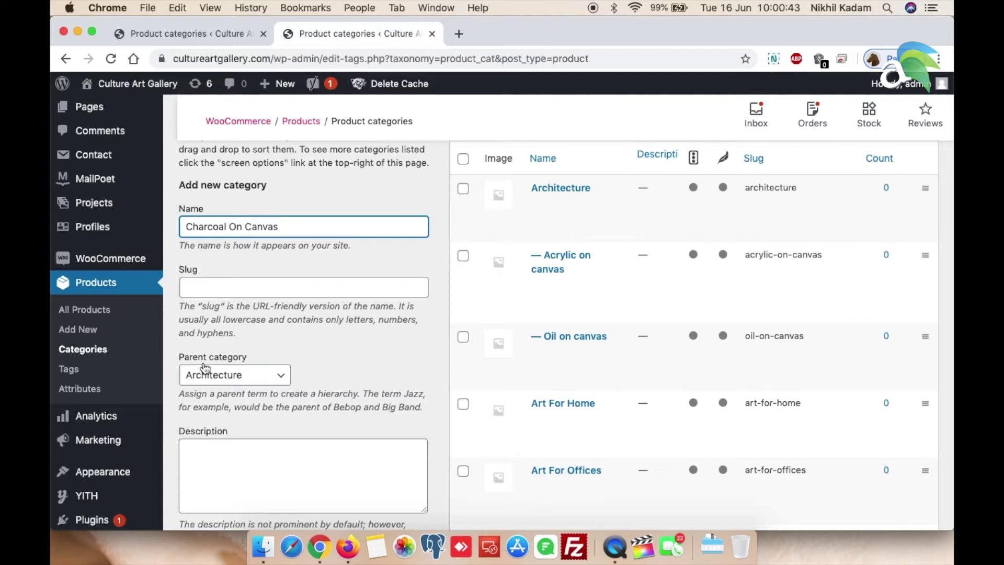
pyautogui.scroll(-10, 325, 399)
pyautogui.click(225, 239)
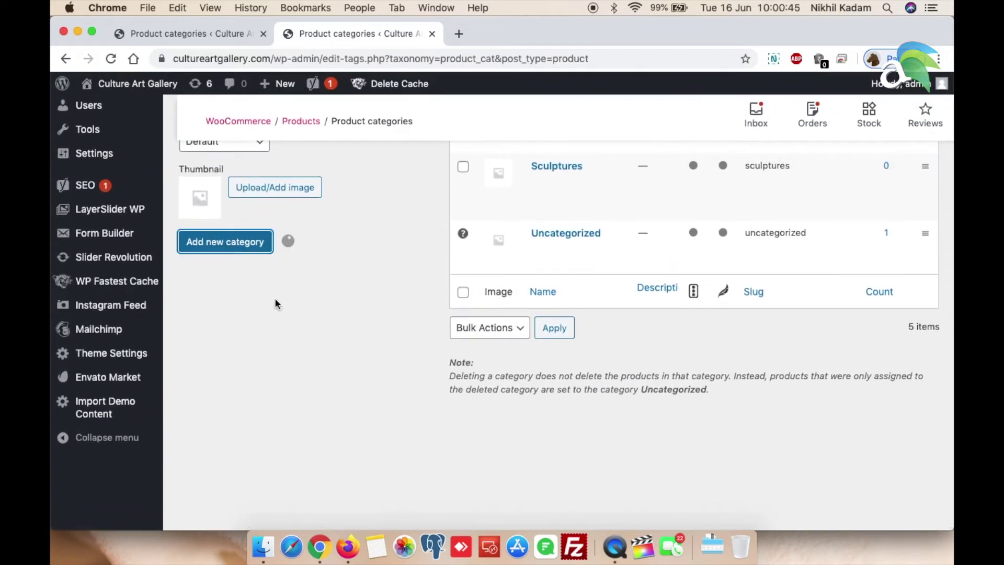
# - Copy "mix media on canvas" from the Firefox email and add it in Chrome as "Mix media on canvas" under Architecture
pyautogui.click(348, 547)
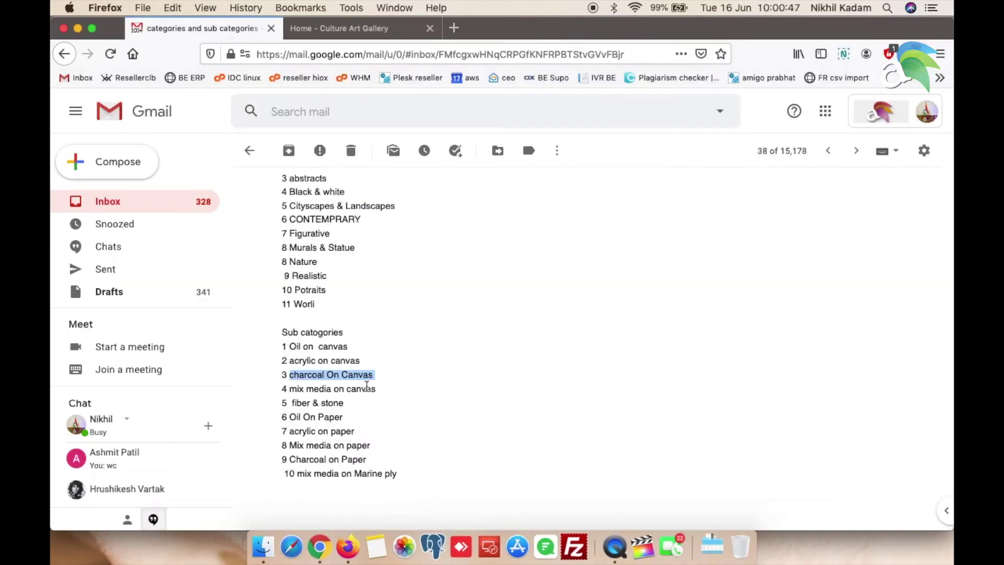
pyautogui.moveTo(377, 390); pyautogui.dragTo(287, 389)
pyautogui.click(320, 546)
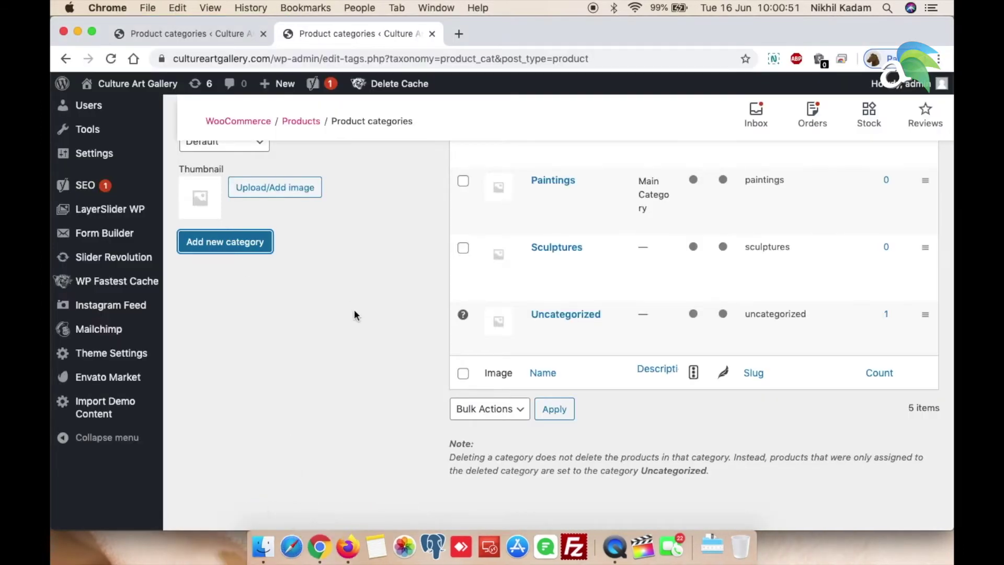
pyautogui.click(225, 322)
pyautogui.press('cmd+v')
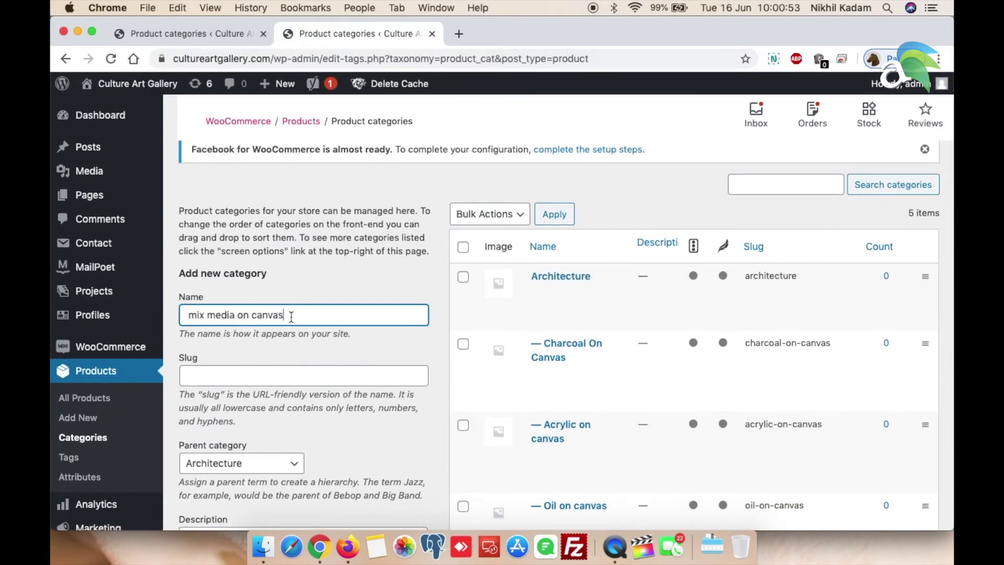
pyautogui.click(181, 314)
pyautogui.press('Delete')
pyautogui.write('M')
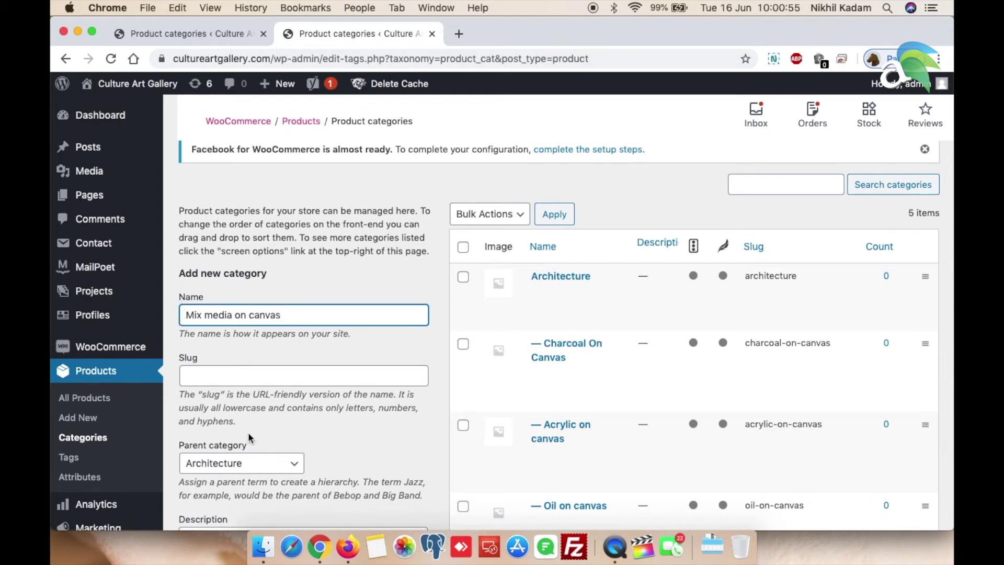
pyautogui.scroll(-5, 249, 437)
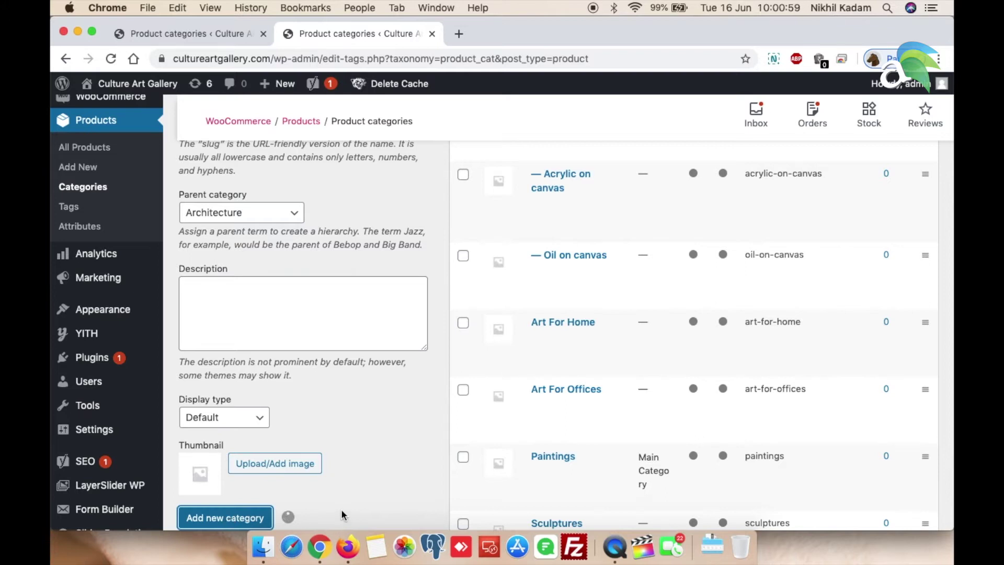
# - Copy "fiber & stone" from the emailed list in Firefox and enter it in Chrome as the category name "Fiber & stone"
pyautogui.click(347, 547)
pyautogui.moveTo(344, 403); pyautogui.dragTo(291, 403)
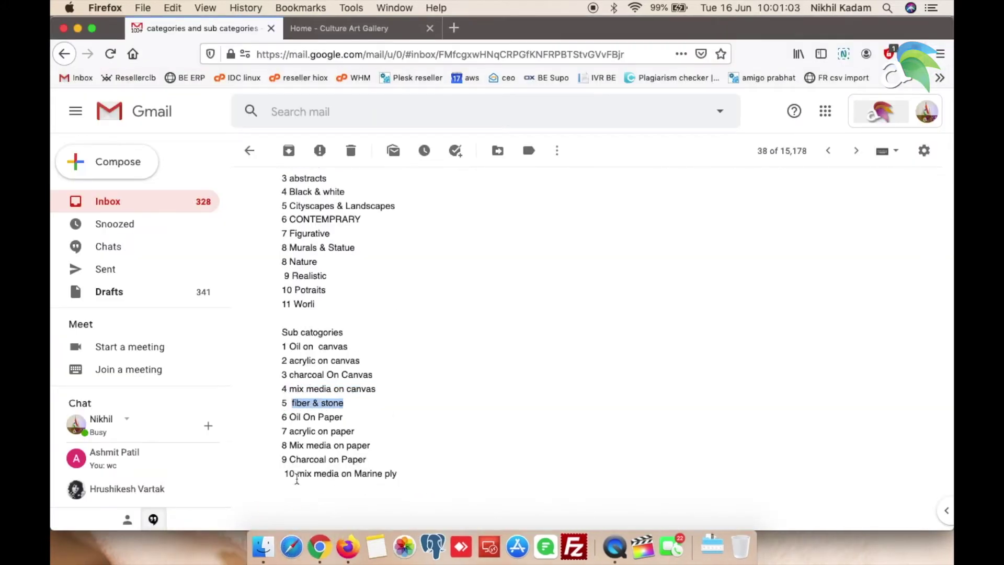
pyautogui.click(321, 547)
pyautogui.scroll(5, 251, 256)
pyautogui.click(251, 256)
pyautogui.press('super+v')
pyautogui.click(190, 254)
pyautogui.press('BackSpace')
pyautogui.write('F')
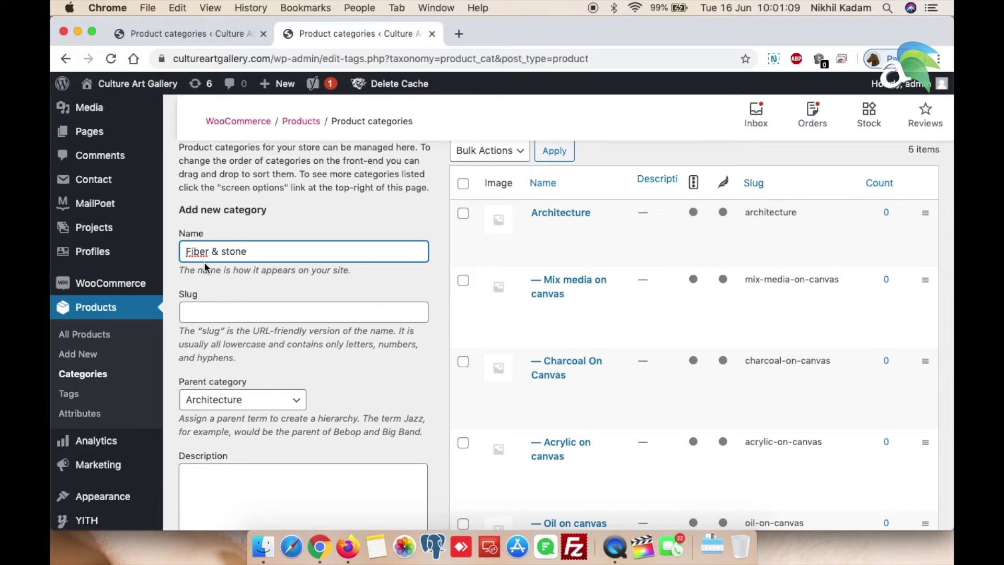
# - Keep the spelling of the name and add the Fiber & stone category with Architecture as its parent
pyautogui.rightClick(193, 252)
pyautogui.click(207, 255)
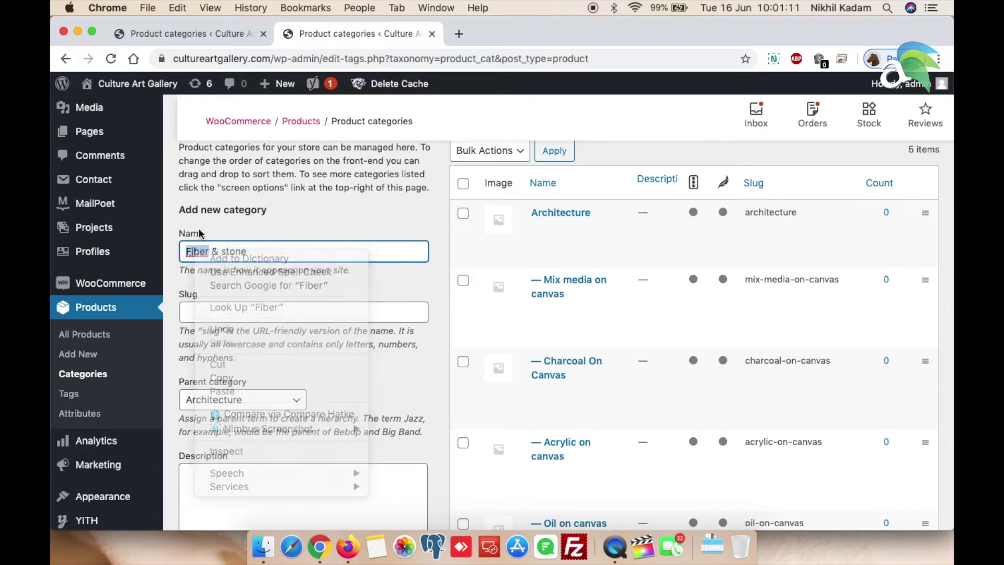
pyautogui.scroll(-2, 308, 345)
pyautogui.scroll(-1, 308, 345)
pyautogui.scroll(-4, 274, 477)
pyautogui.click(226, 507)
# - Copy "Oil On Paper" from the Firefox email and add it in Chrome as a new category under Architecture
pyautogui.click(347, 546)
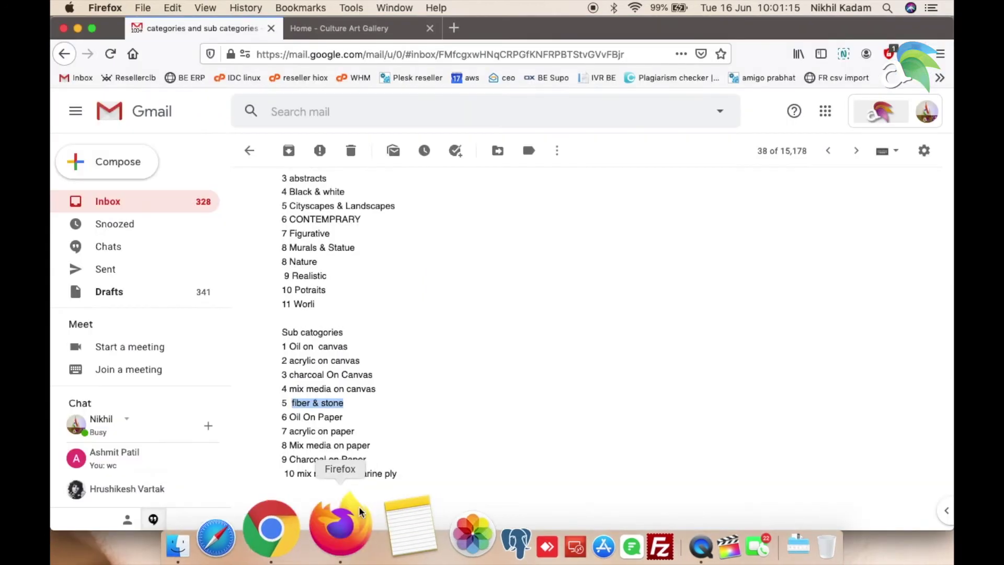
pyautogui.moveTo(343, 416); pyautogui.dragTo(291, 417)
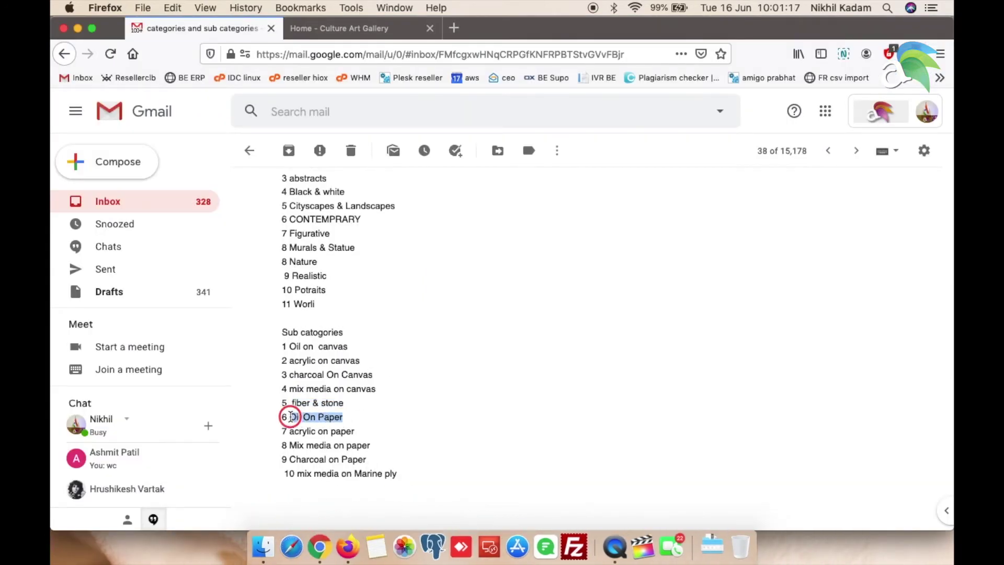
pyautogui.click(319, 546)
pyautogui.scroll(5, 309, 366)
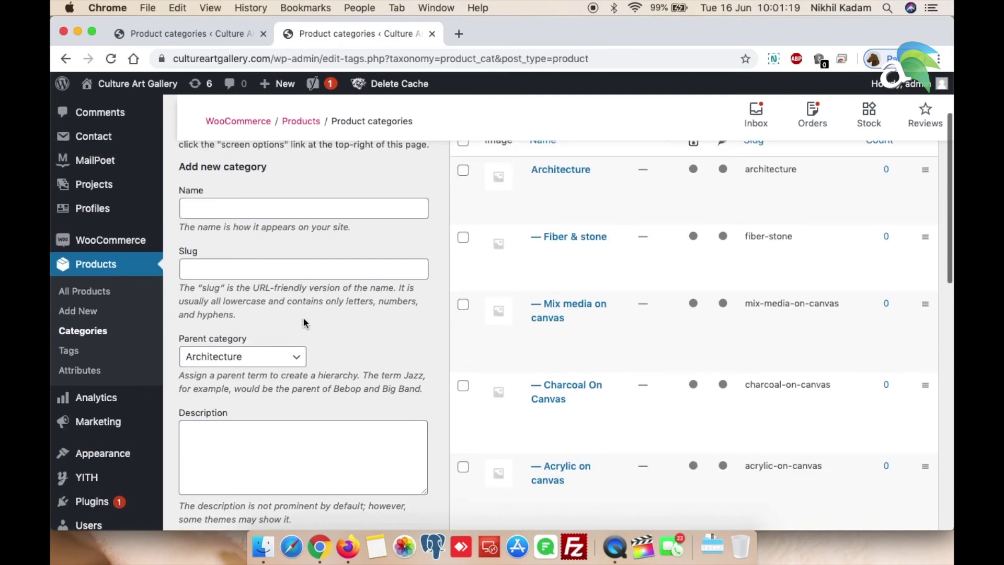
pyautogui.click(259, 207)
pyautogui.press('super+v')
pyautogui.scroll(-5, 248, 366)
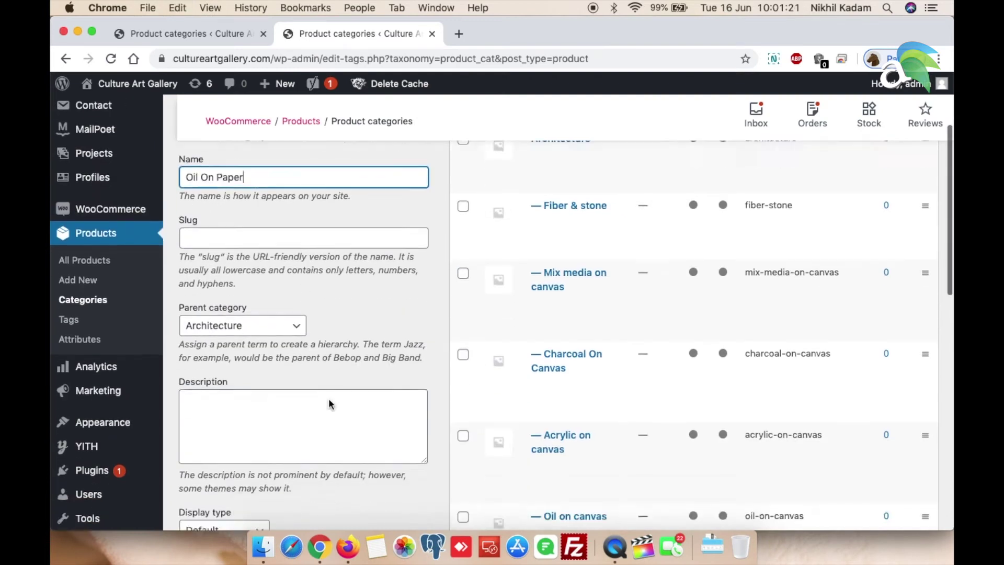
pyautogui.click(239, 467)
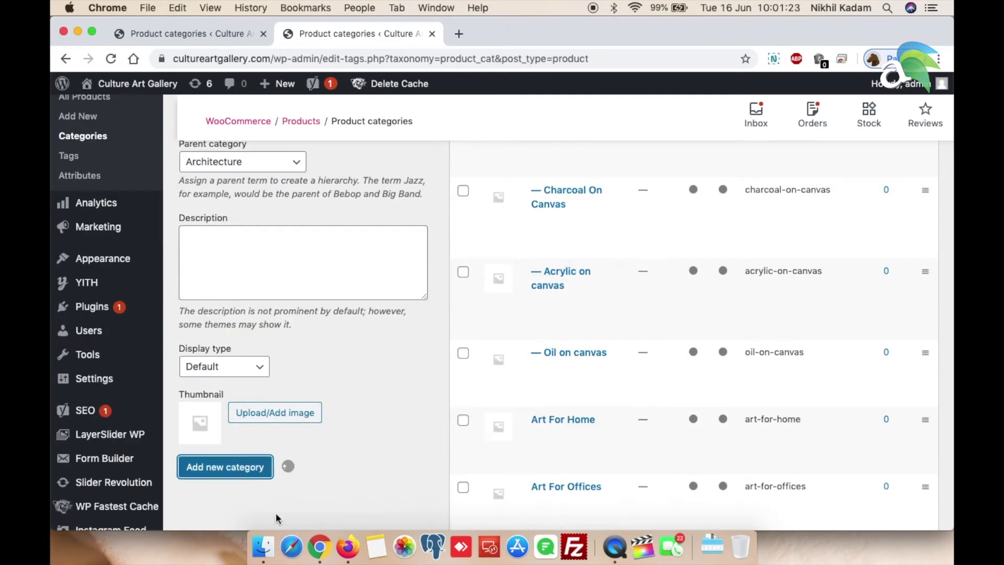
# - Copy "acrylic on paper" from the emailed list in Firefox and enter it in Chrome as the category name "Acrylic on paper"
pyautogui.click(347, 547)
pyautogui.moveTo(356, 432); pyautogui.dragTo(291, 433)
pyautogui.press('super+c')
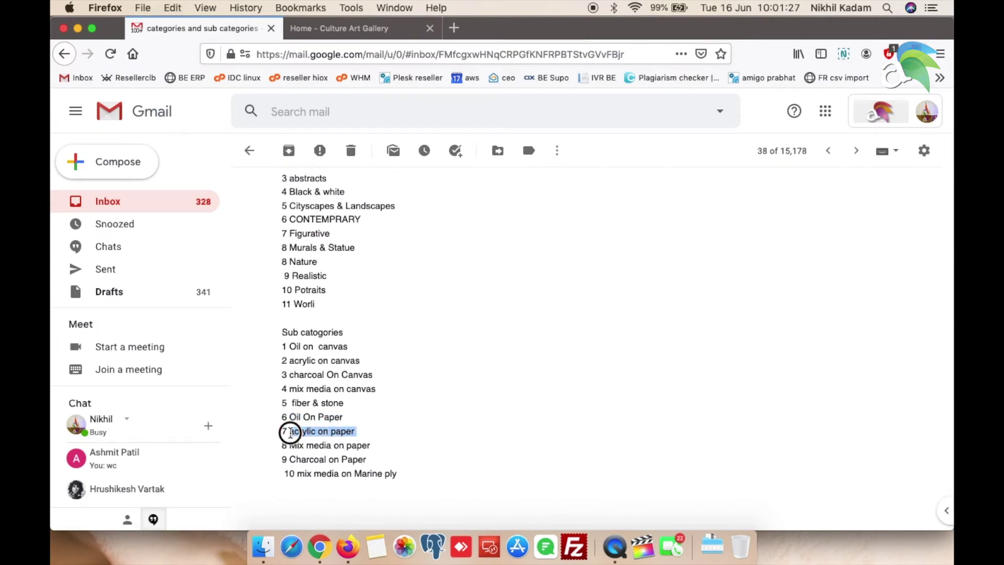
pyautogui.click(319, 547)
pyautogui.scroll(5, 310, 241)
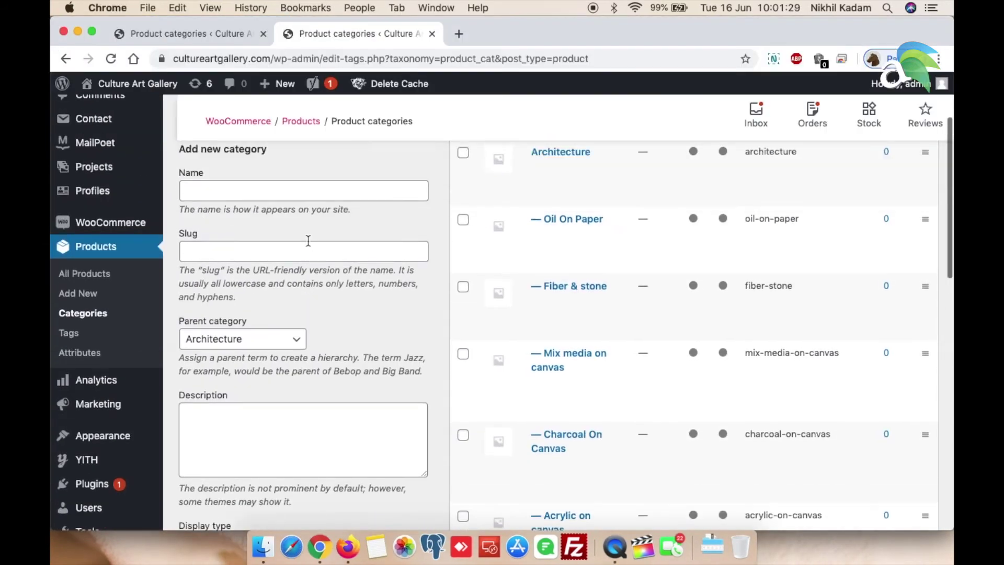
pyautogui.click(272, 191)
pyautogui.press('super+v')
pyautogui.click(179, 192)
pyautogui.press('Delete')
pyautogui.write('A')
# - Add the Acrylic on paper category with Architecture kept as its parent
pyautogui.scroll(-5, 405, 365)
pyautogui.scroll(-2, 405, 366)
pyautogui.click(225, 345)
# - Copy "Mix media on paper" from the Firefox email and add it in Chrome as a new category under Architecture
pyautogui.click(341, 551)
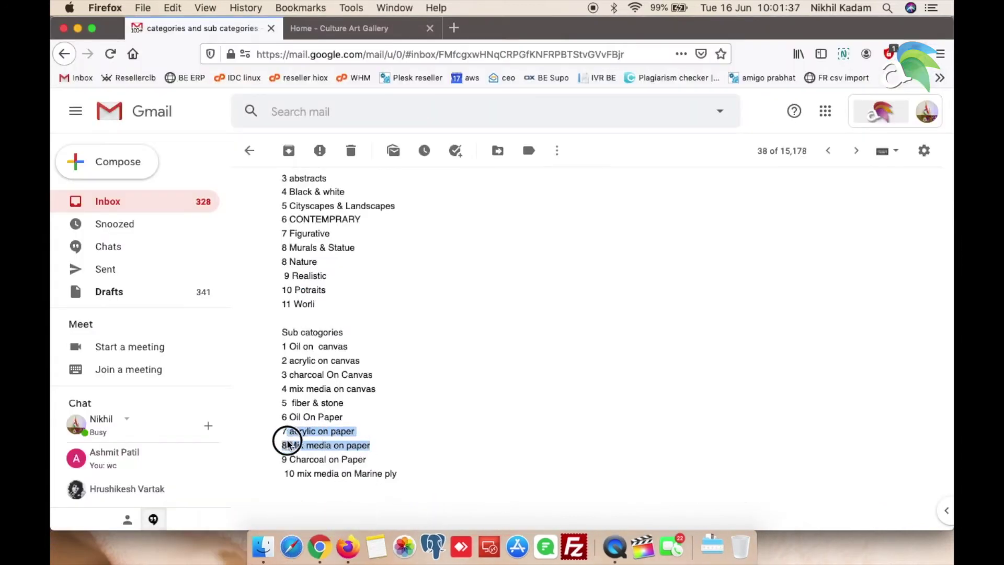
pyautogui.moveTo(291, 445); pyautogui.dragTo(288, 446)
pyautogui.press('super+c')
pyautogui.click(319, 546)
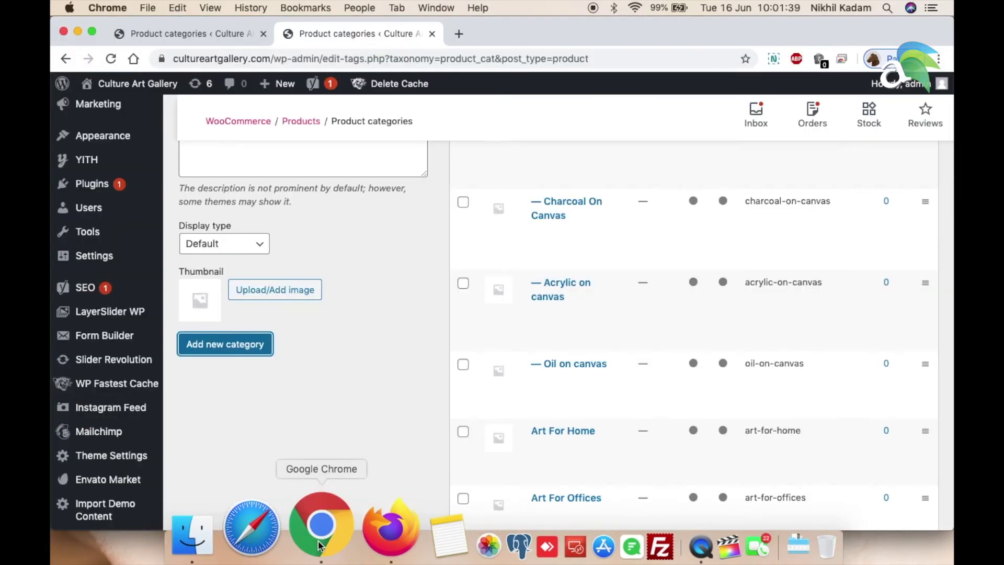
pyautogui.scroll(5, 321, 287)
pyautogui.click(262, 312)
pyautogui.press('super+v')
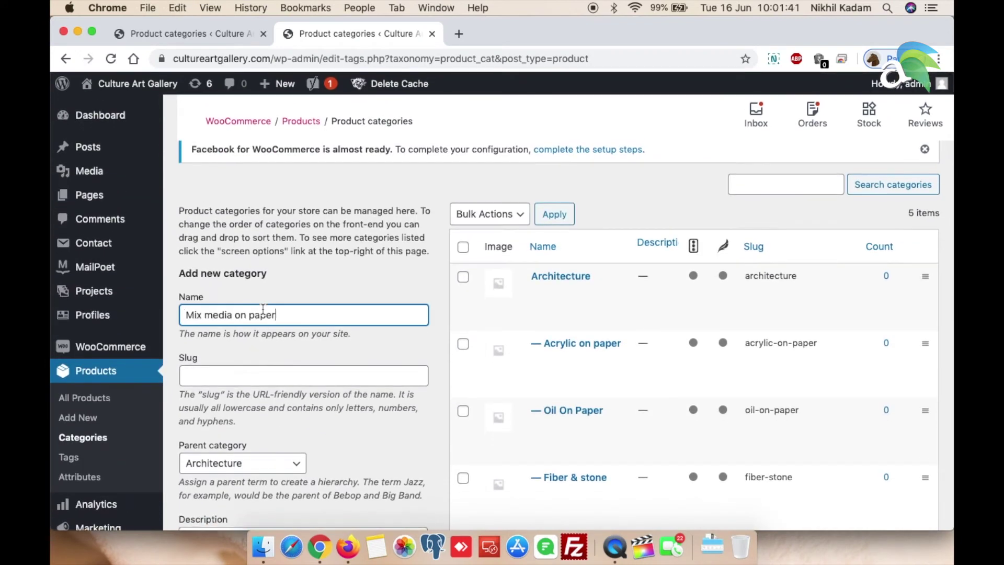
pyautogui.scroll(-5, 251, 397)
pyautogui.scroll(-5, 251, 397)
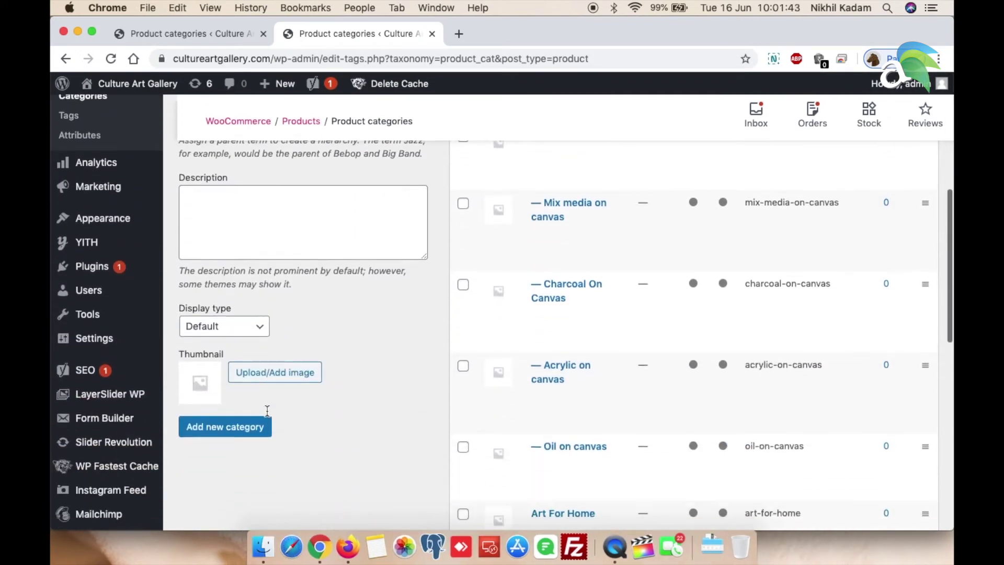
# - Copy "Charcoal on Paper" from the Firefox email and add it in Chrome as a new category under Architecture
pyautogui.click(345, 538)
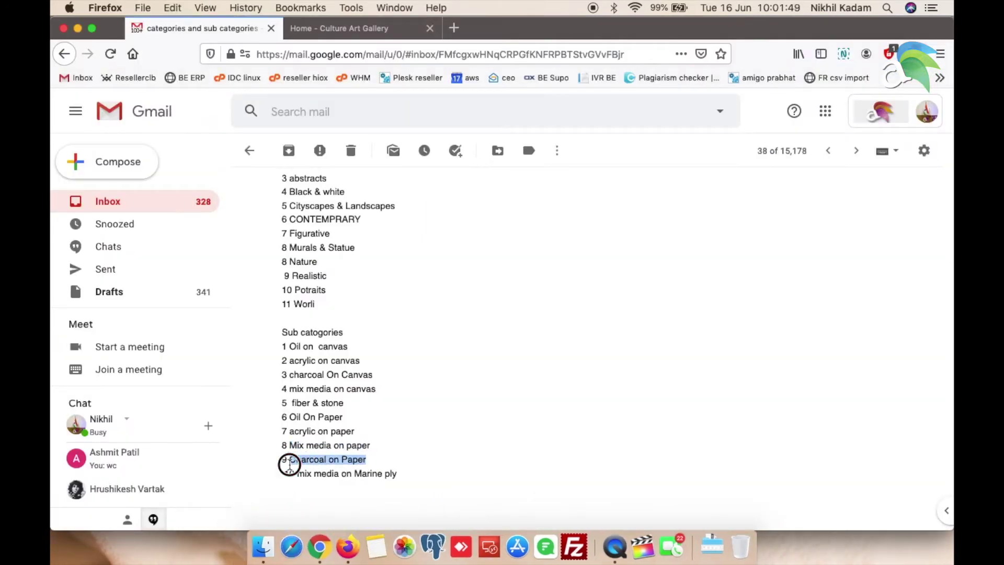
pyautogui.click(307, 544)
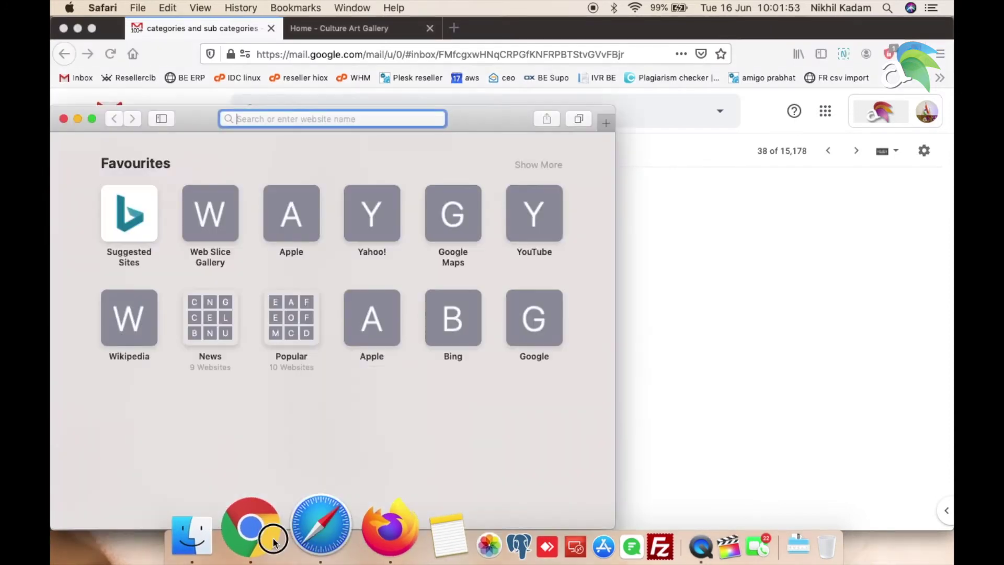
pyautogui.click(289, 532)
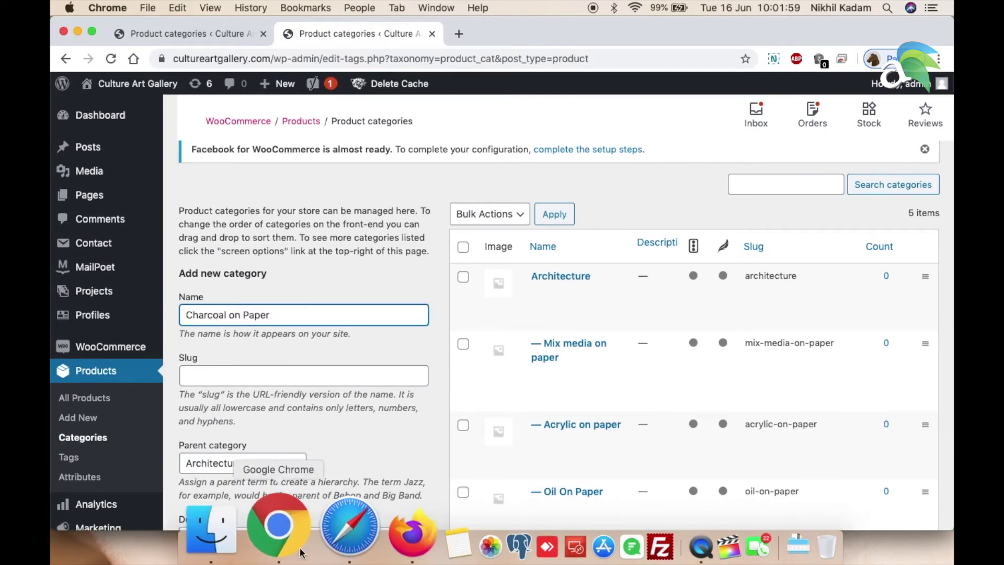
pyautogui.click(349, 541)
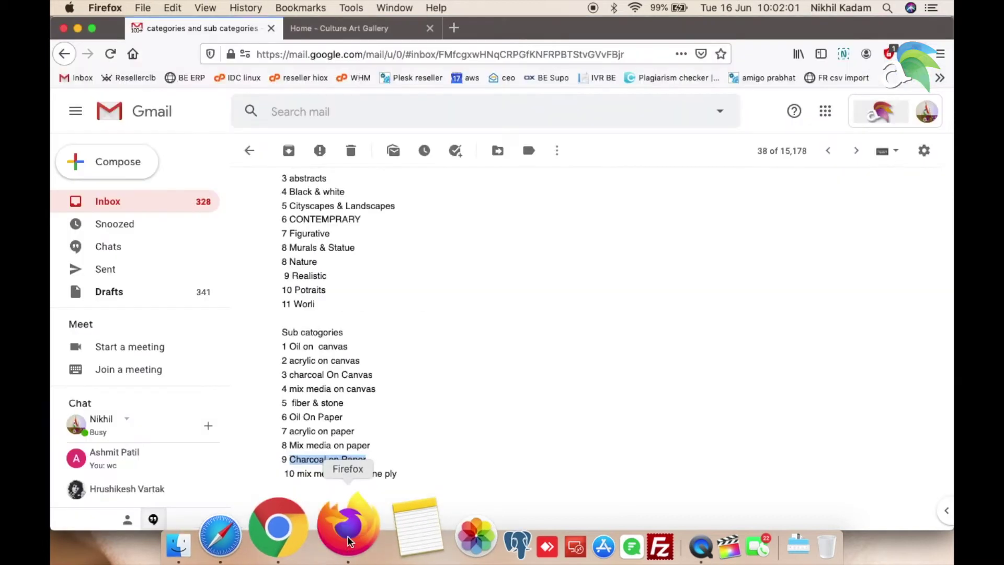
pyautogui.click(313, 533)
pyautogui.scroll(-10, 361, 408)
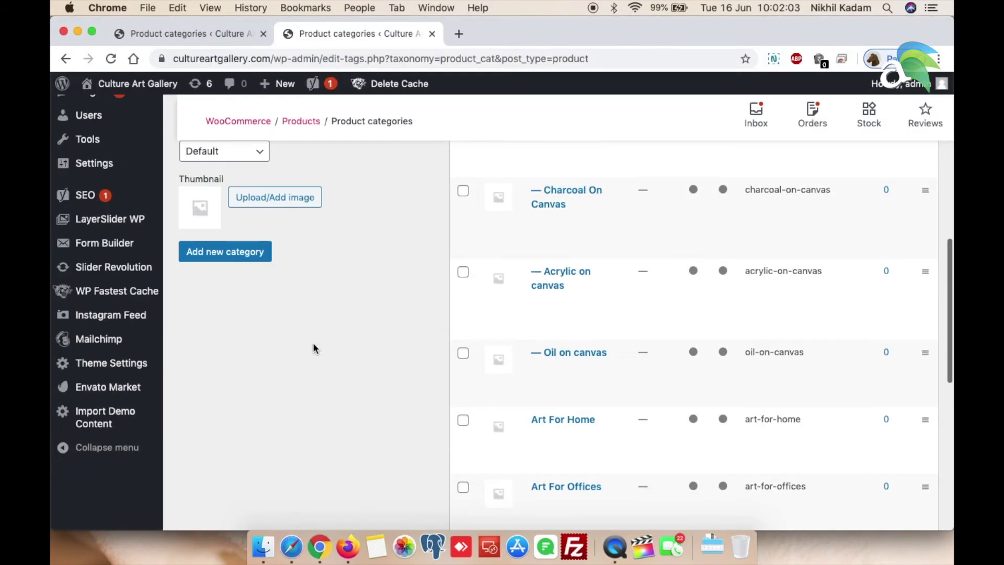
# - Copy "mix media on Marine ply" from the Firefox email and add it in Chrome as "Mix media on Marine ply" under Architecture
pyautogui.click(350, 544)
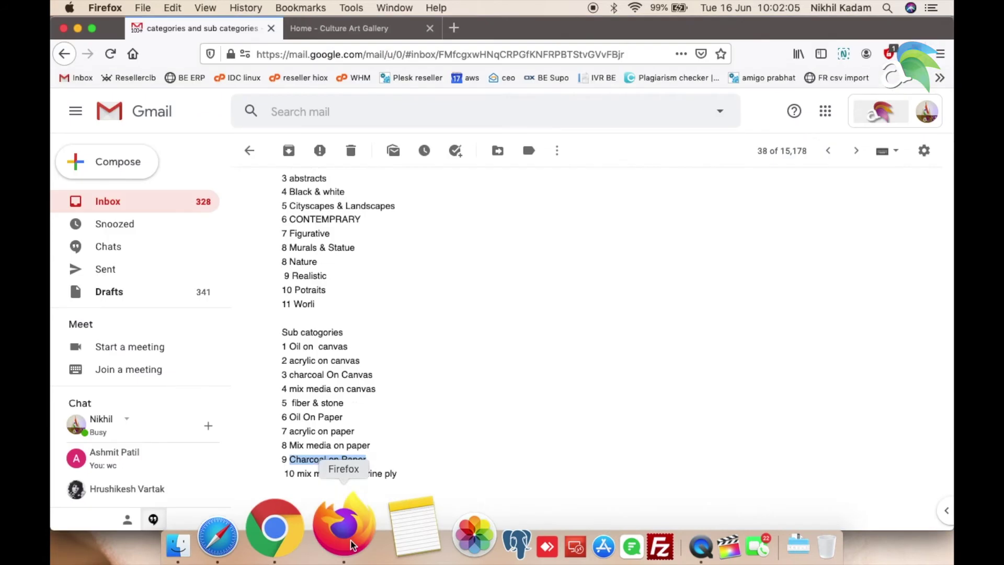
pyautogui.moveTo(399, 472); pyautogui.dragTo(298, 474)
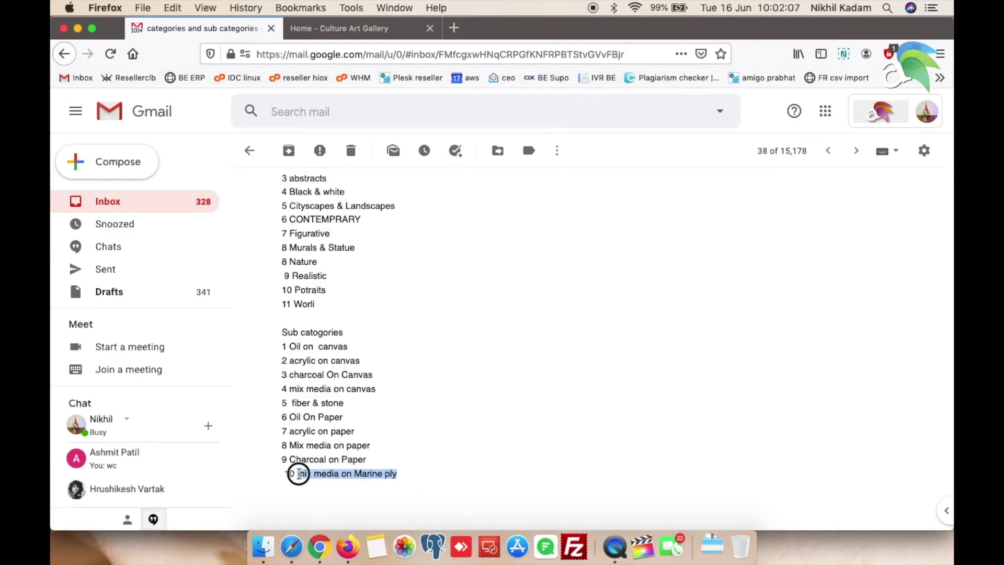
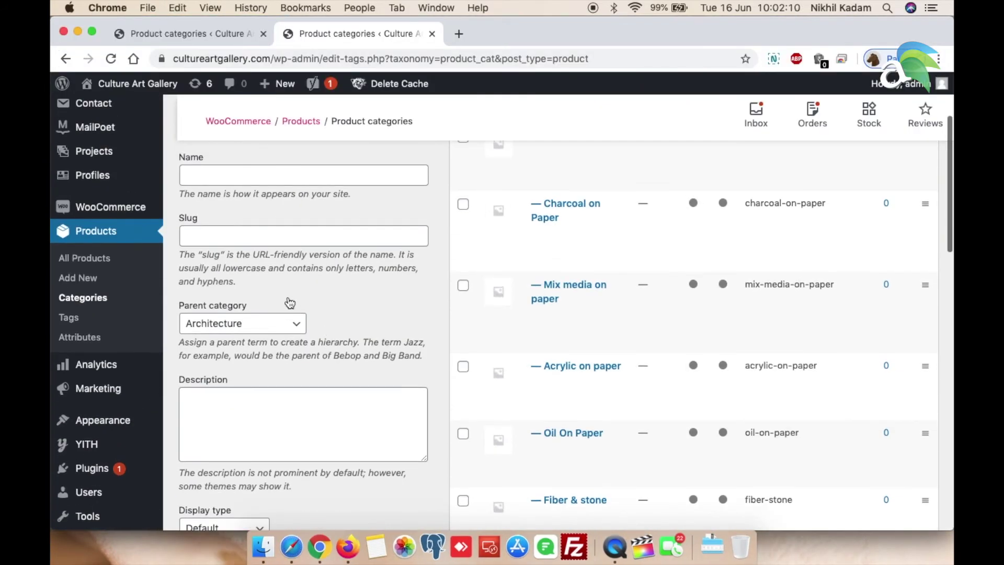
pyautogui.click(263, 182)
pyautogui.write('mix media on Marine ply')
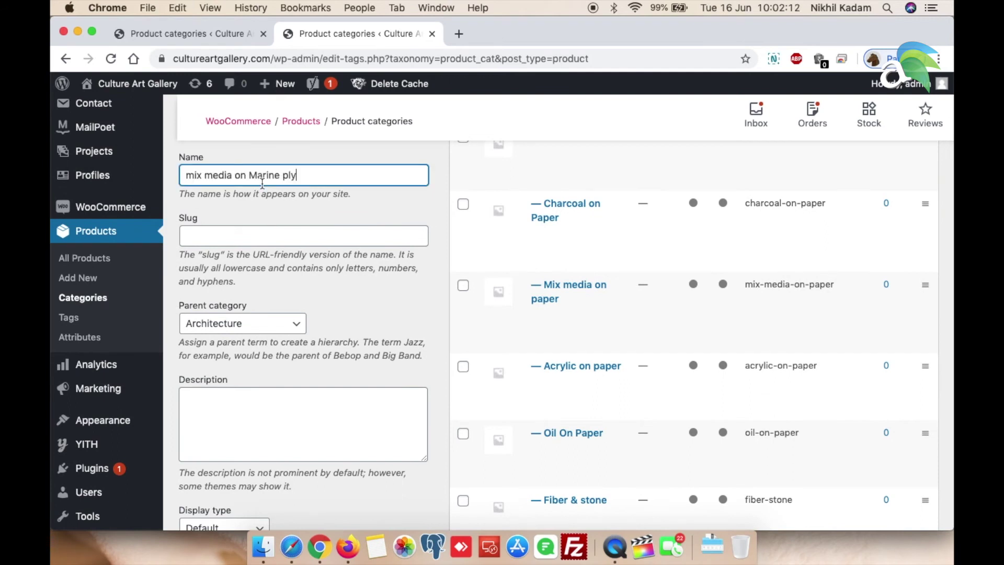
pyautogui.click(193, 171)
pyautogui.press('BackSpace')
pyautogui.write('M')
pyautogui.scroll(-5, 363, 322)
pyautogui.click(241, 343)
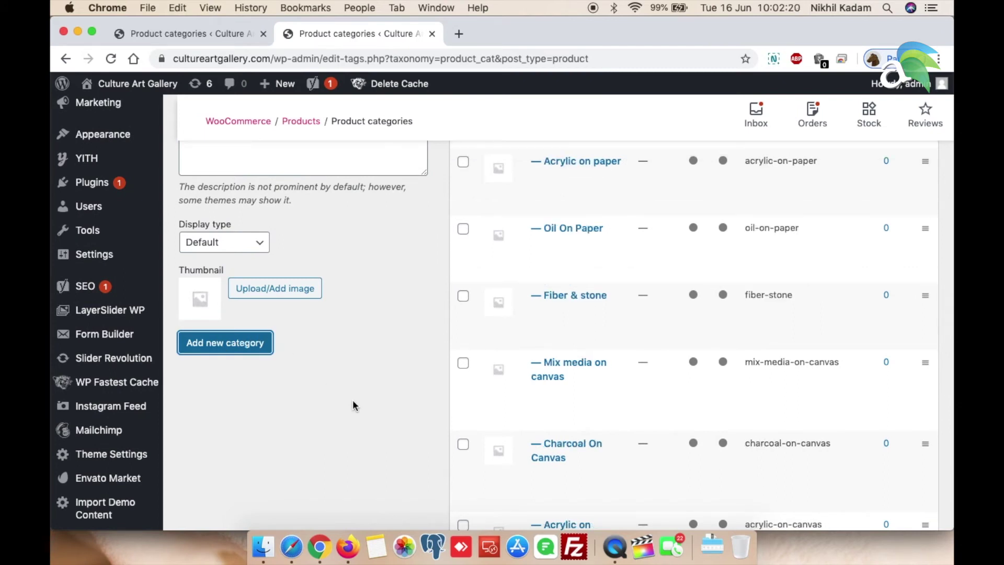
# - Review the subcategories listed under Architecture and return to the emailed category list in Firefox
pyautogui.scroll(10, 384, 345)
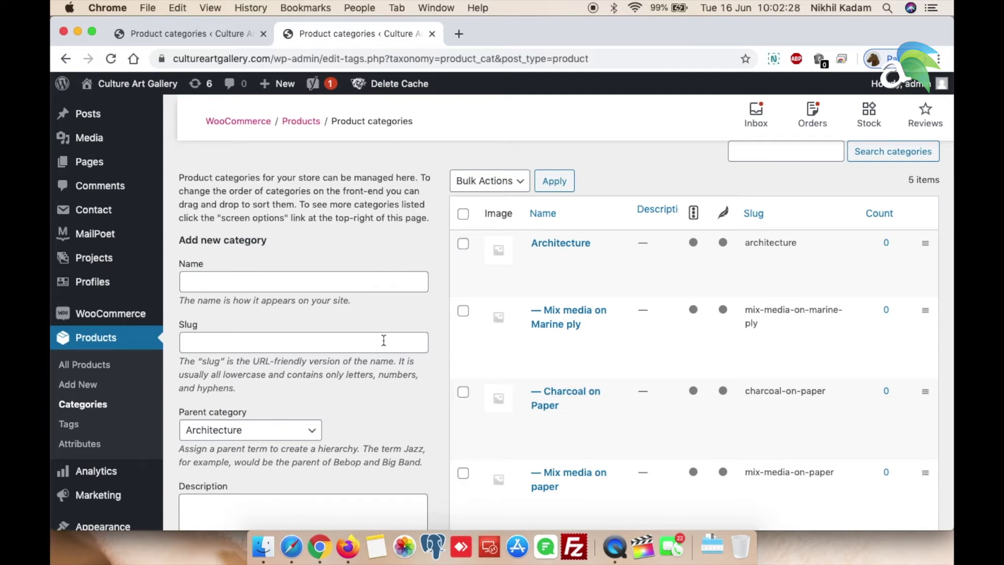
pyautogui.scroll(-8, 409, 422)
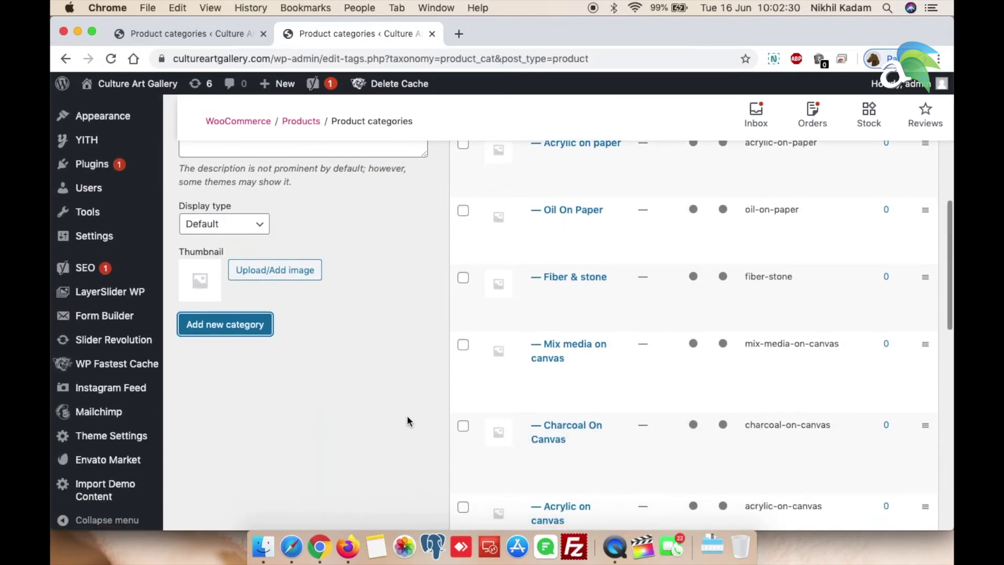
pyautogui.scroll(8, 407, 416)
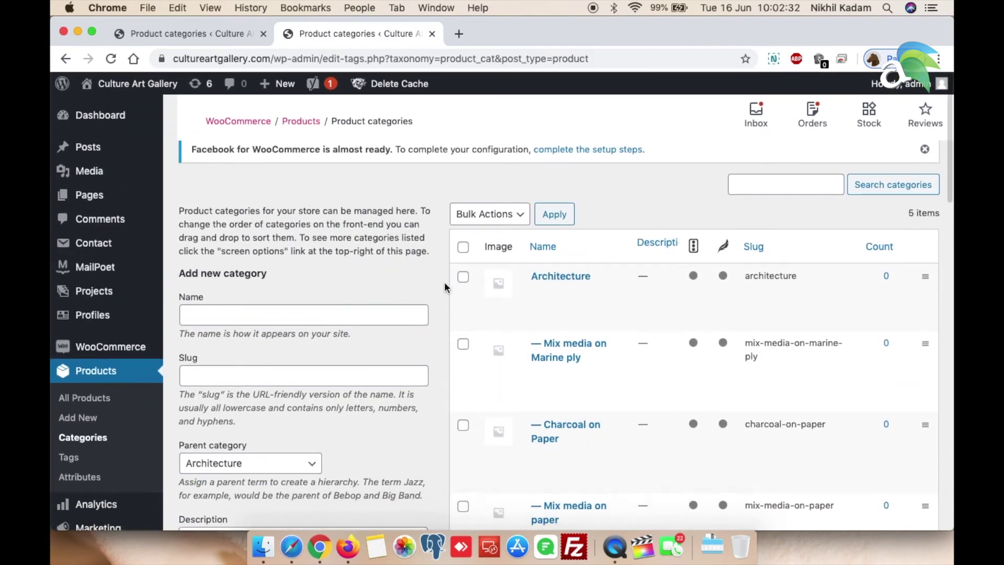
pyautogui.click(349, 550)
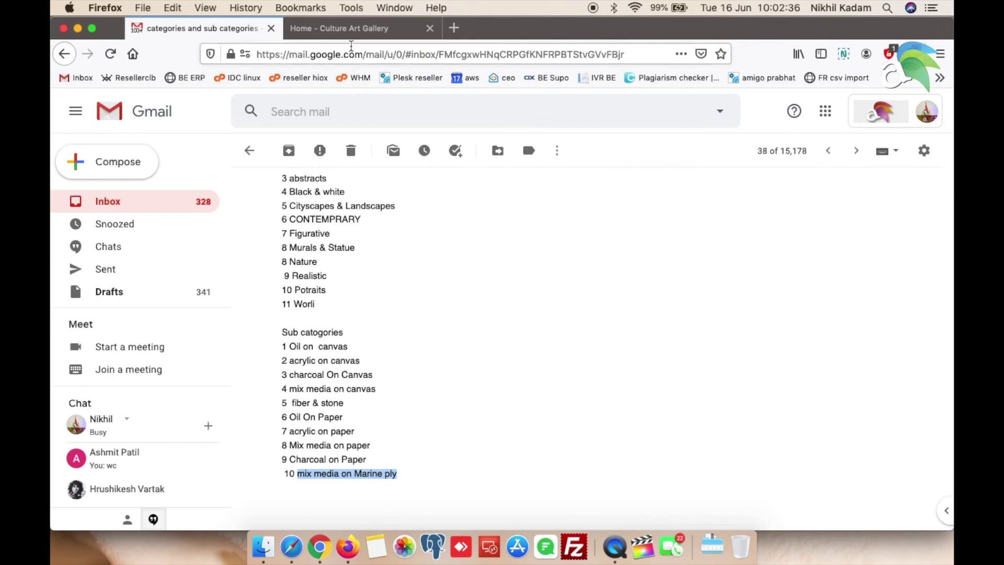
# - Reload the Culture Art Gallery home page in Firefox to check its navigation menu, and return to Chrome
pyautogui.click(346, 30)
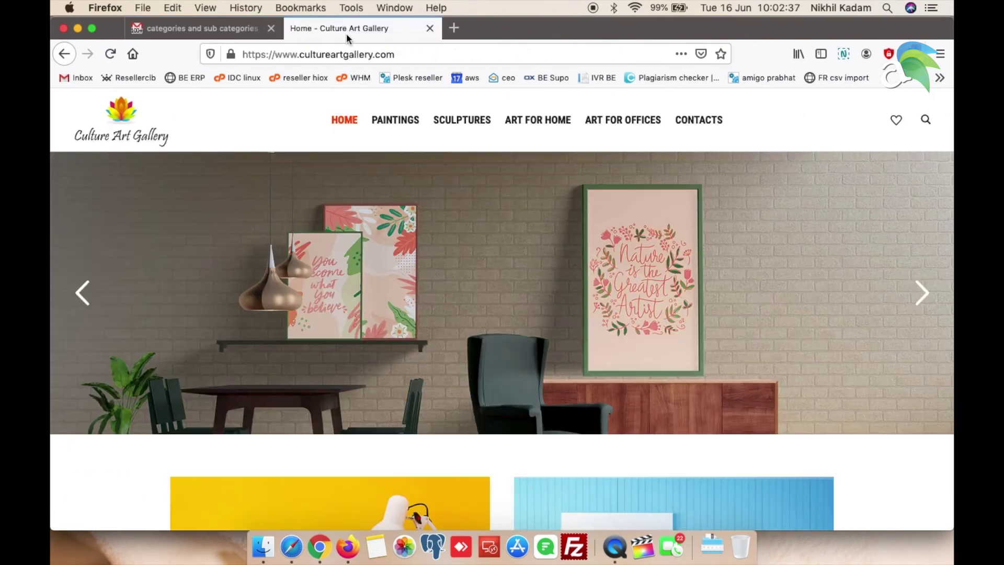
pyautogui.click(111, 54)
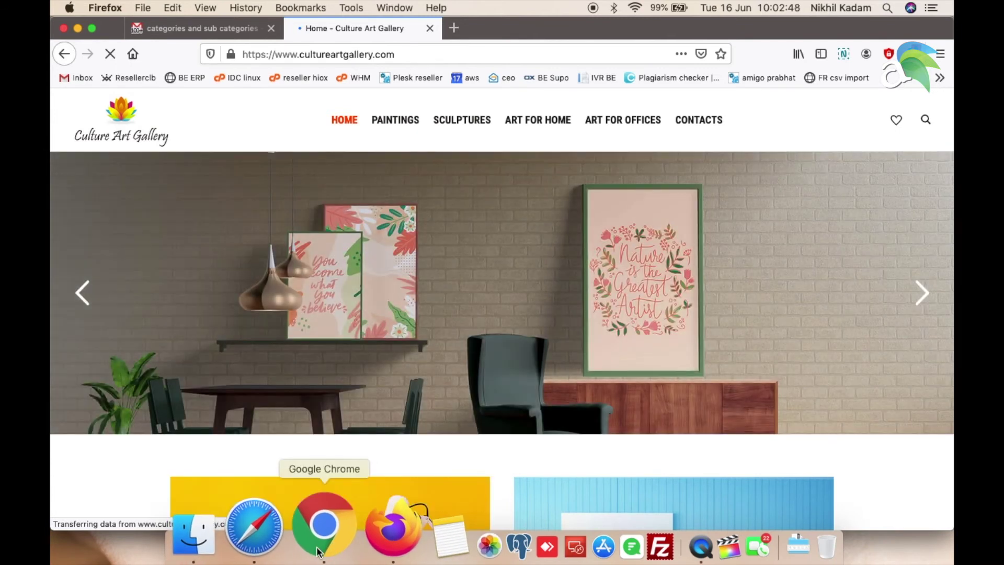
pyautogui.click(317, 549)
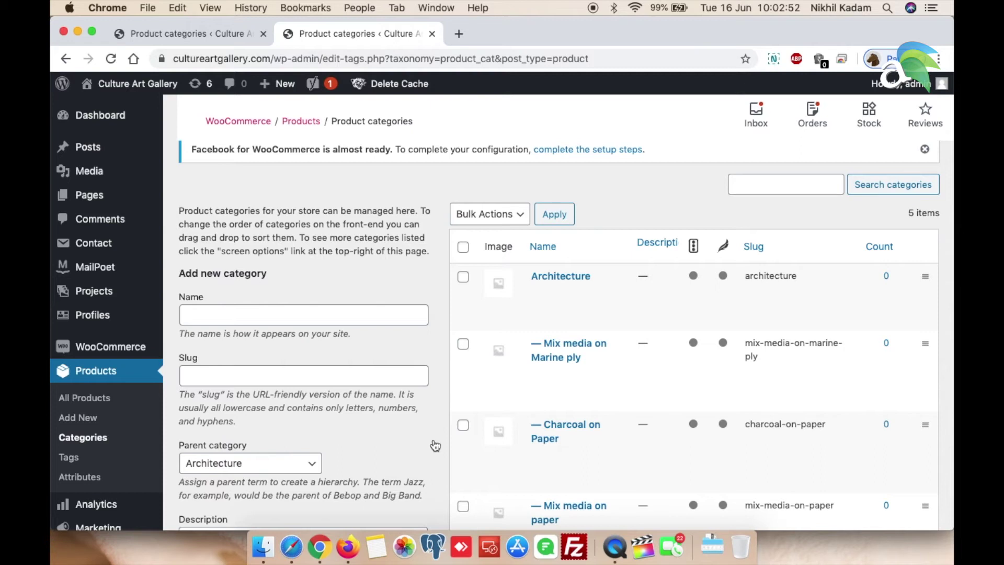
# - Look over the product categories list and open the WordPress page for editing the site's navigation menus
pyautogui.scroll(-3, 435, 445)
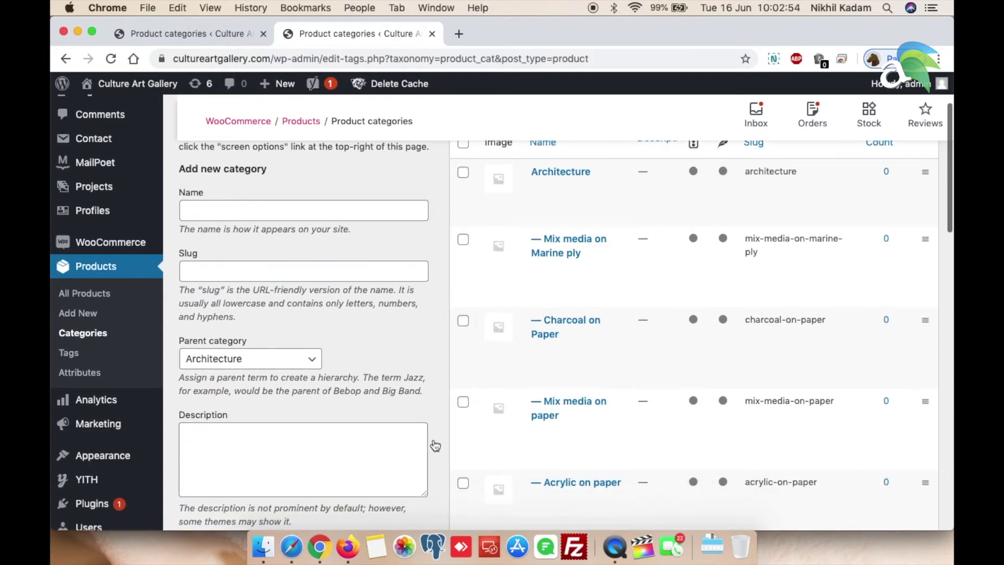
pyautogui.scroll(-3, 436, 446)
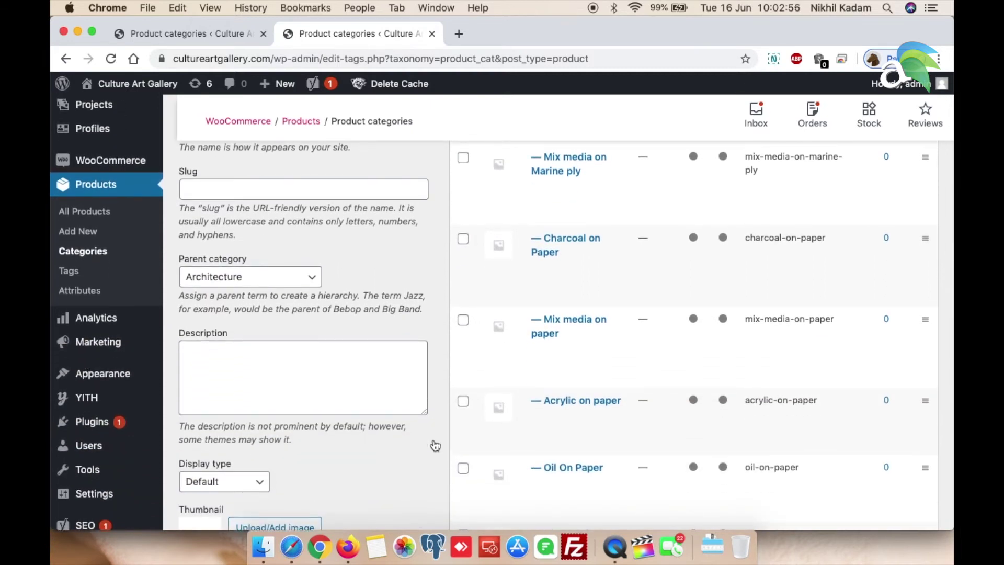
pyautogui.scroll(-3, 435, 446)
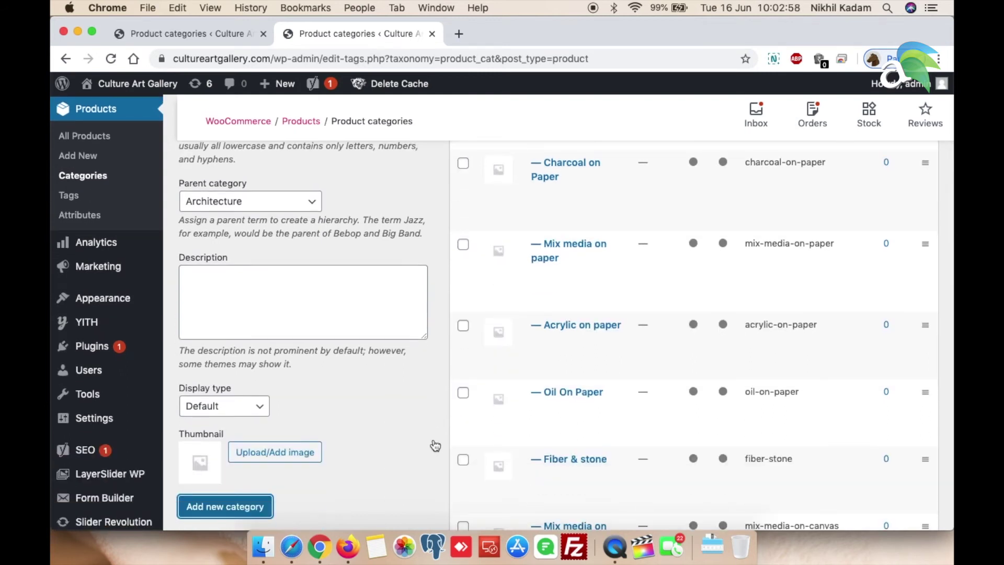
pyautogui.moveTo(81, 304)
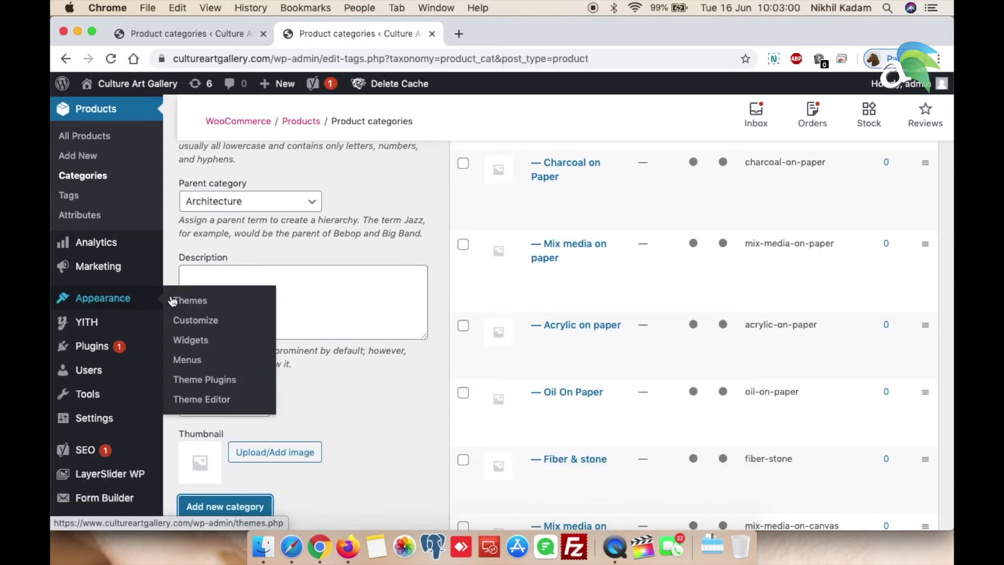
pyautogui.click(188, 362)
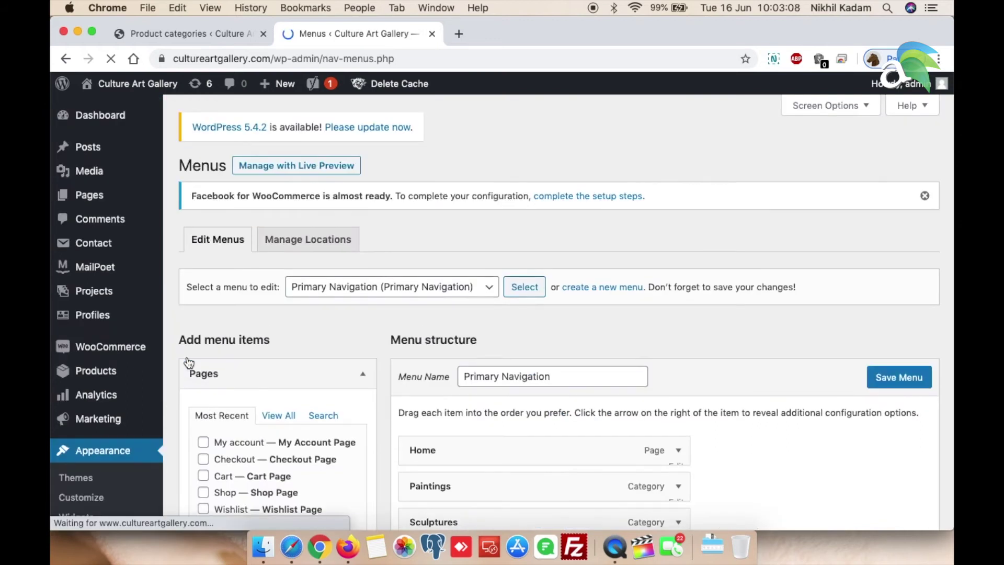
# - Expand the product categories available for the Primary Navigation menu, and compare the menu structure with the live site in Firefox
pyautogui.scroll(-5, 366, 413)
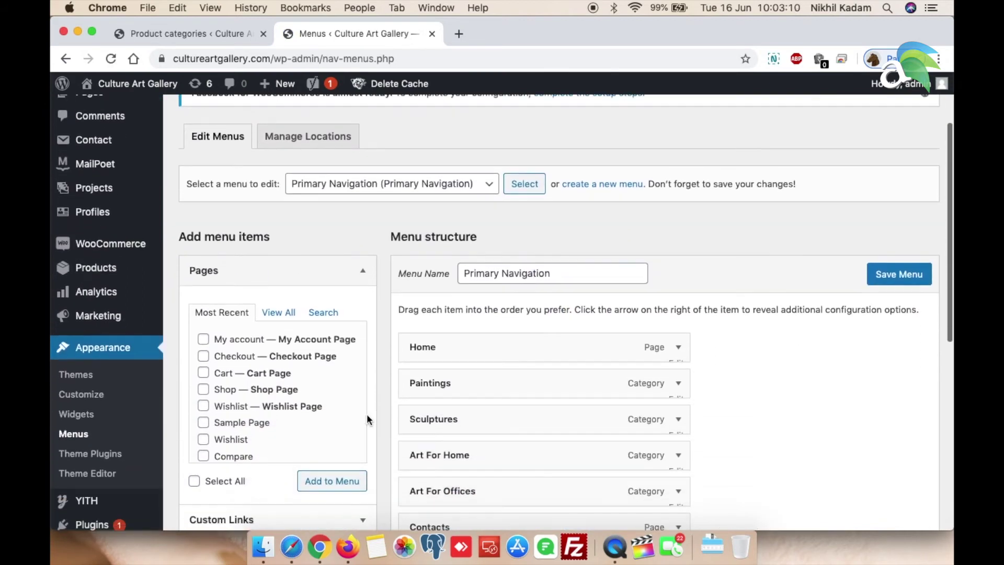
pyautogui.scroll(-4, 367, 419)
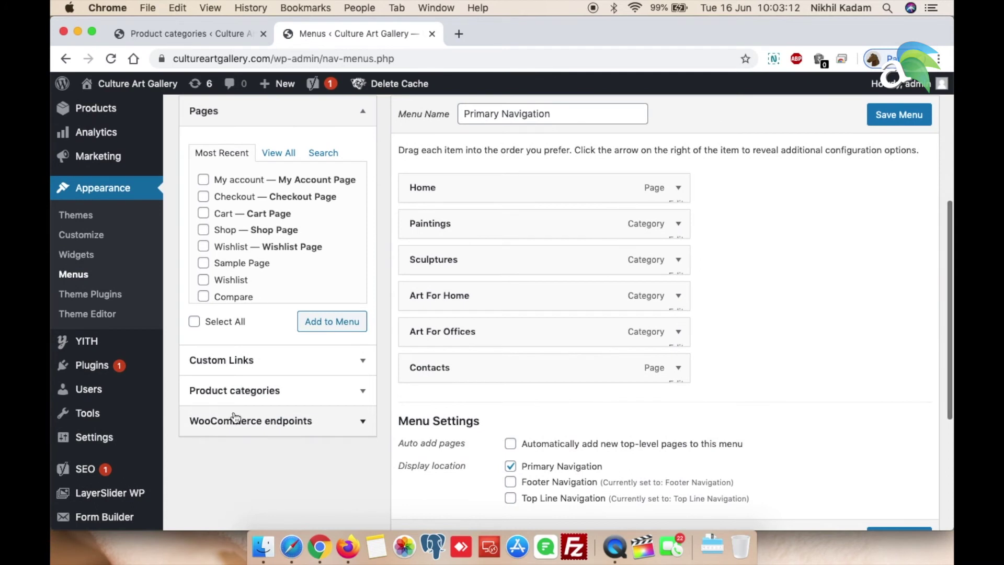
pyautogui.click(364, 393)
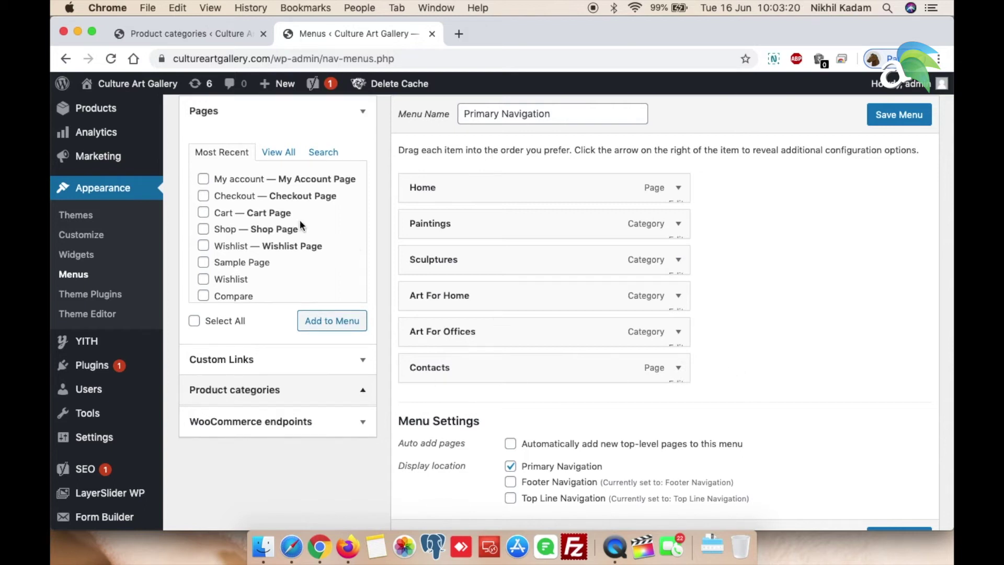
pyautogui.scroll(5, 814, 280)
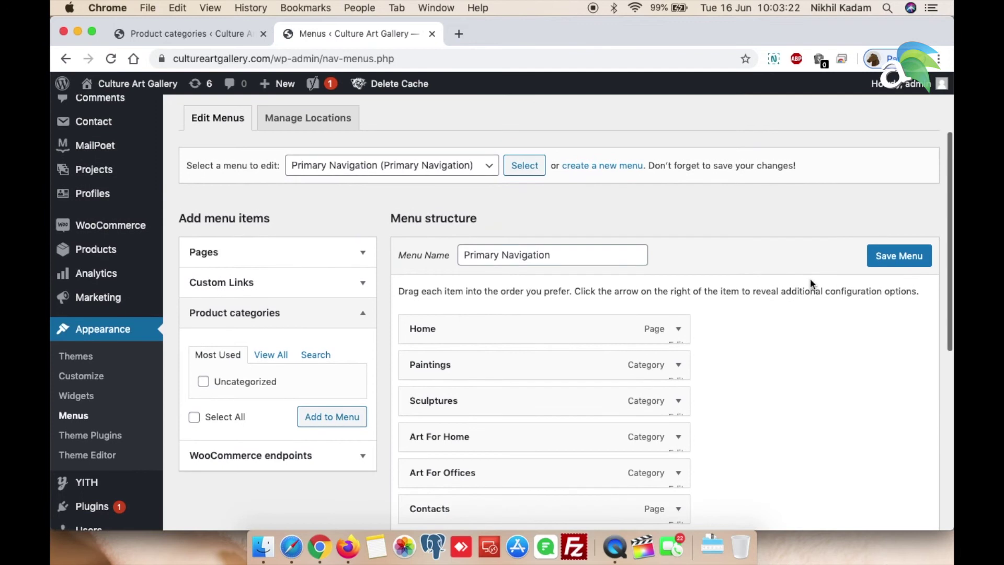
pyautogui.scroll(-1, 810, 281)
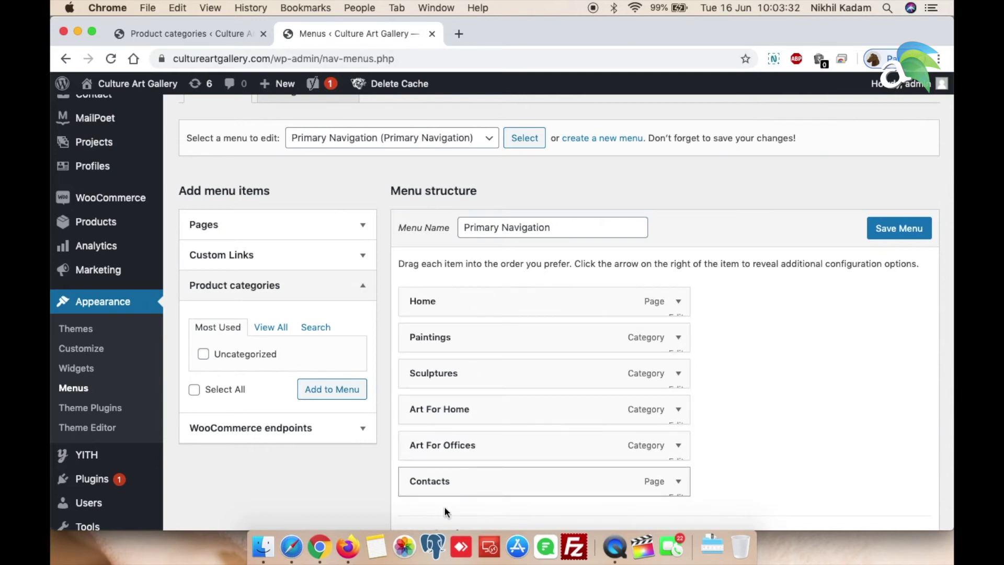
pyautogui.click(347, 544)
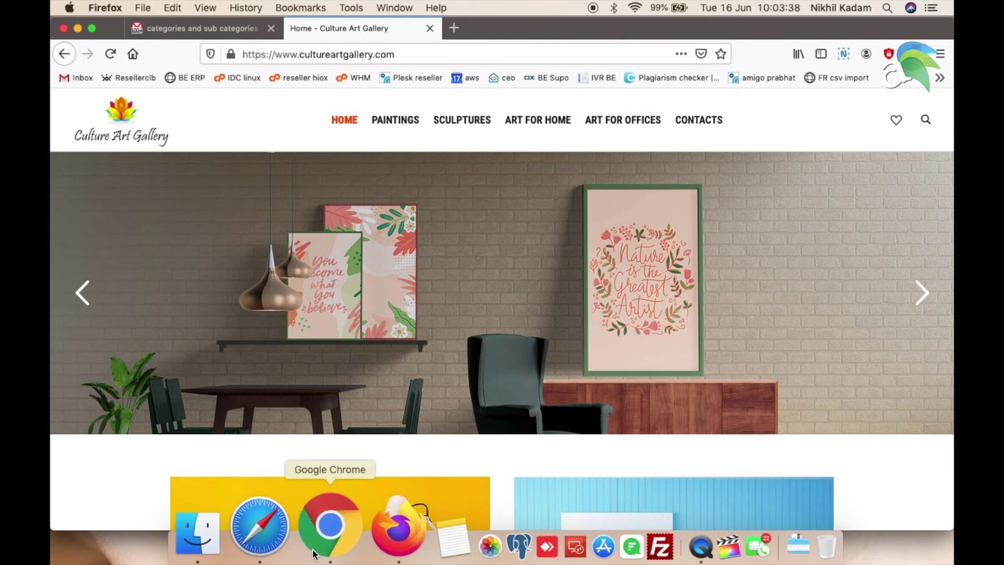
pyautogui.click(330, 528)
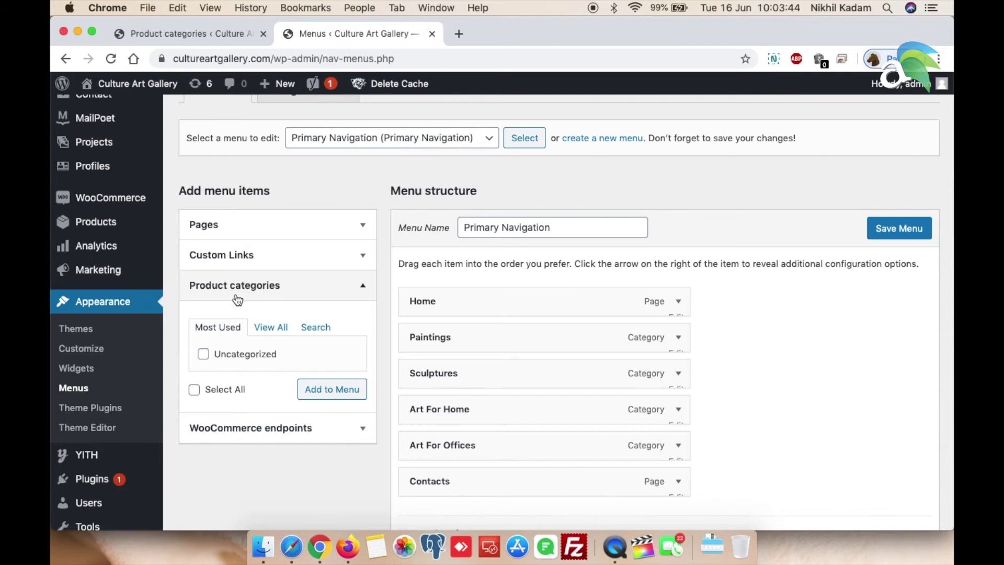
# - Show all product categories and add Architecture with all ten of its subcategories to the Primary Navigation menu
pyautogui.click(277, 332)
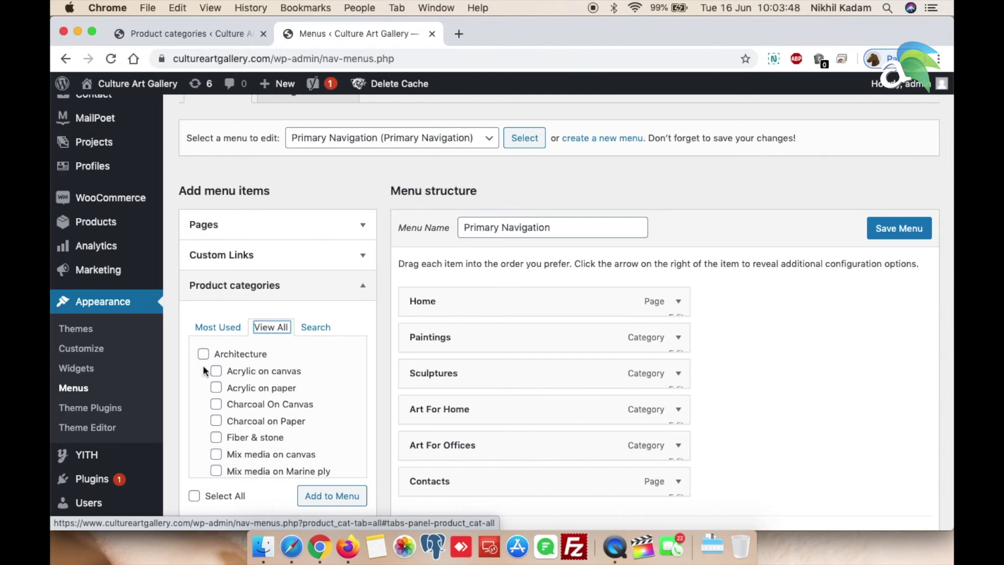
pyautogui.click(204, 354)
pyautogui.click(216, 371)
pyautogui.click(216, 387)
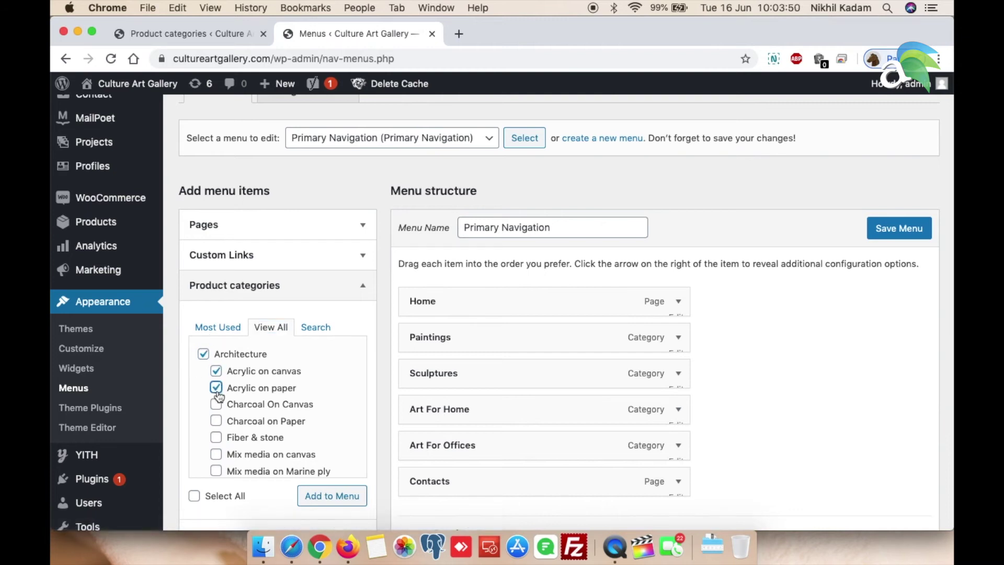
pyautogui.click(216, 405)
pyautogui.click(216, 421)
pyautogui.click(216, 437)
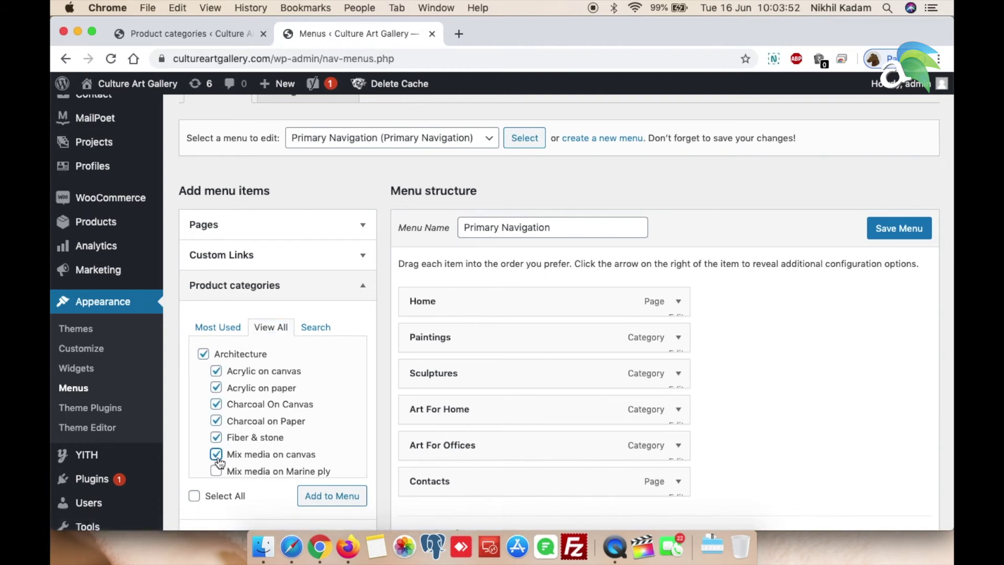
pyautogui.click(216, 454)
pyautogui.click(216, 470)
pyautogui.scroll(-2, 252, 458)
pyautogui.click(216, 415)
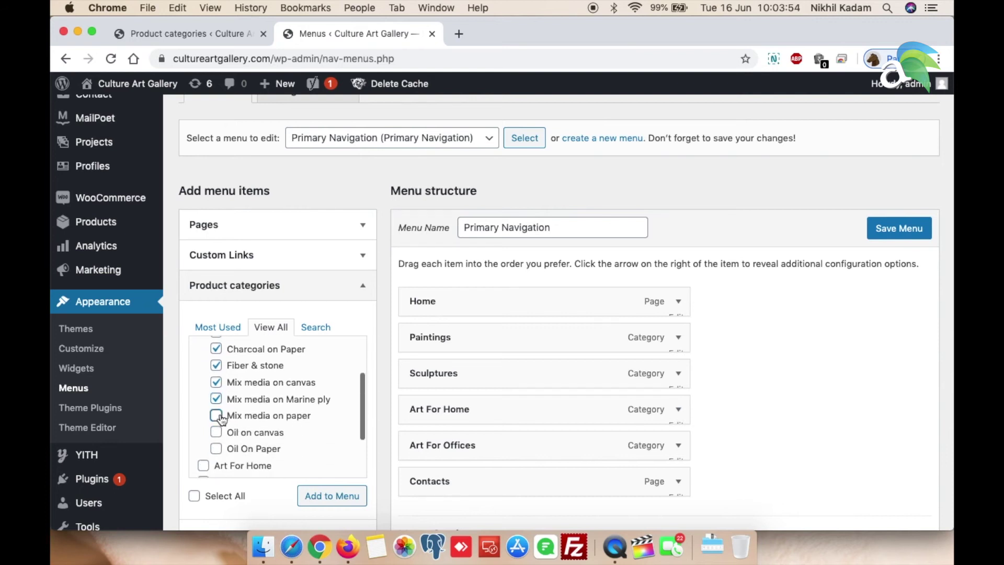
pyautogui.click(216, 432)
pyautogui.click(216, 449)
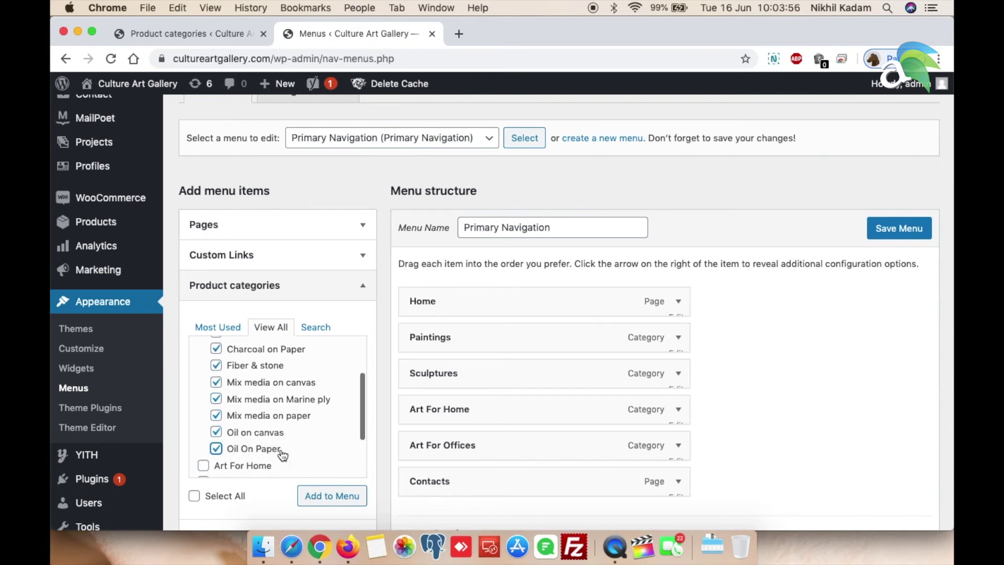
pyautogui.click(332, 497)
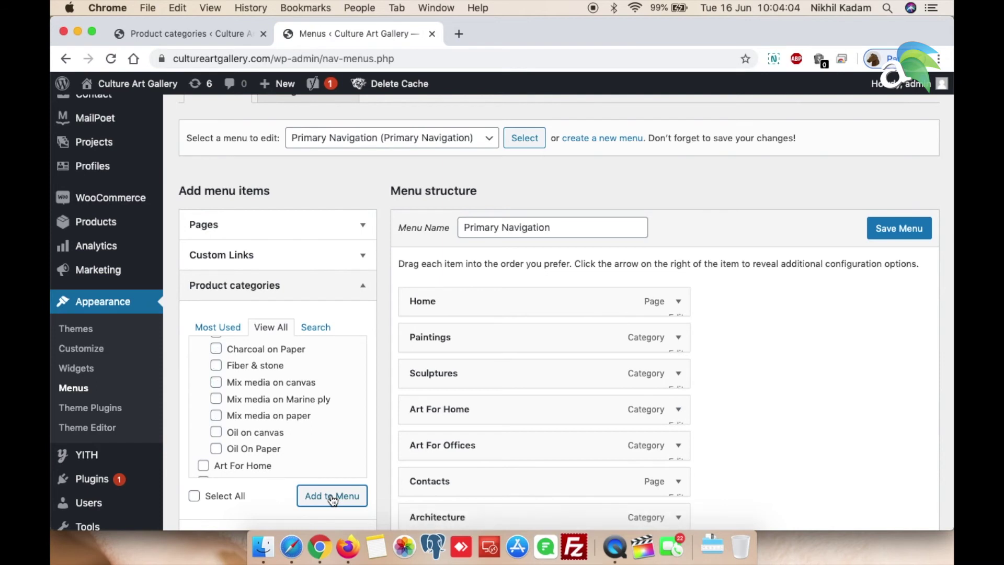
# - Nest Acrylic on canvas, Acrylic on paper, Charcoal On Canvas, Charcoal on Paper and Fiber & stone as sub items of Architecture
pyautogui.scroll(-8, 750, 510)
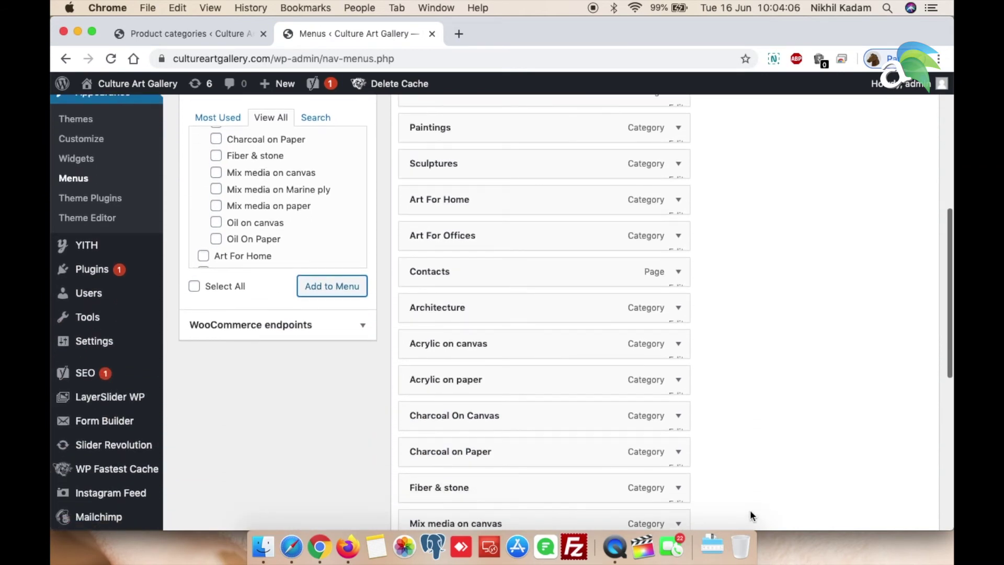
pyautogui.scroll(-5, 752, 390)
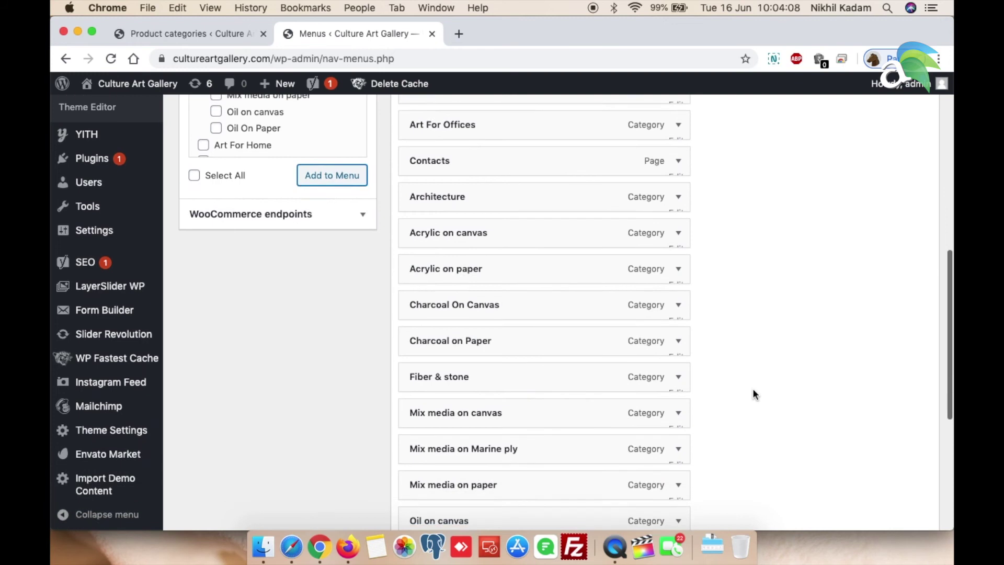
pyautogui.scroll(-3, 752, 393)
pyautogui.scroll(5, 752, 393)
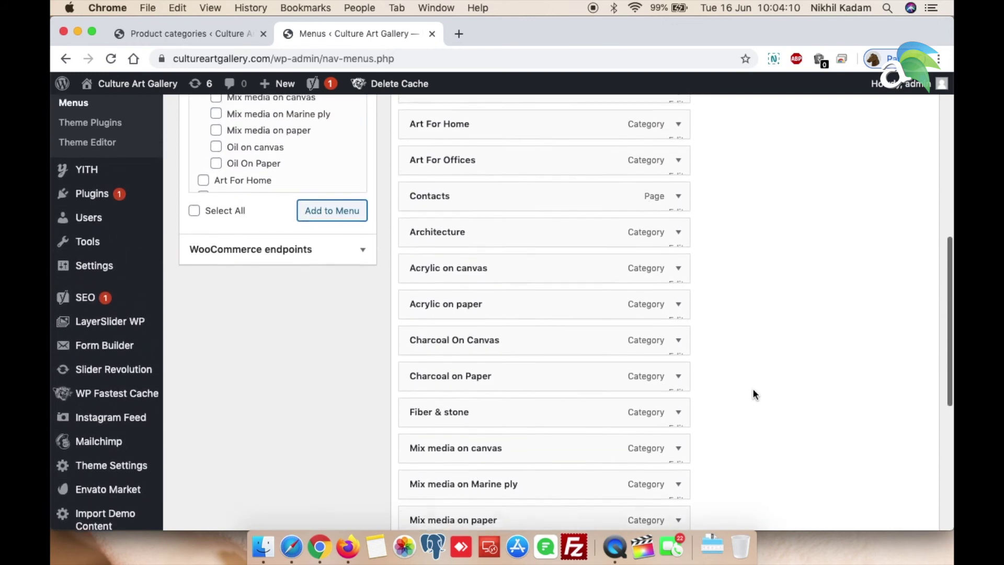
pyautogui.scroll(2, 753, 394)
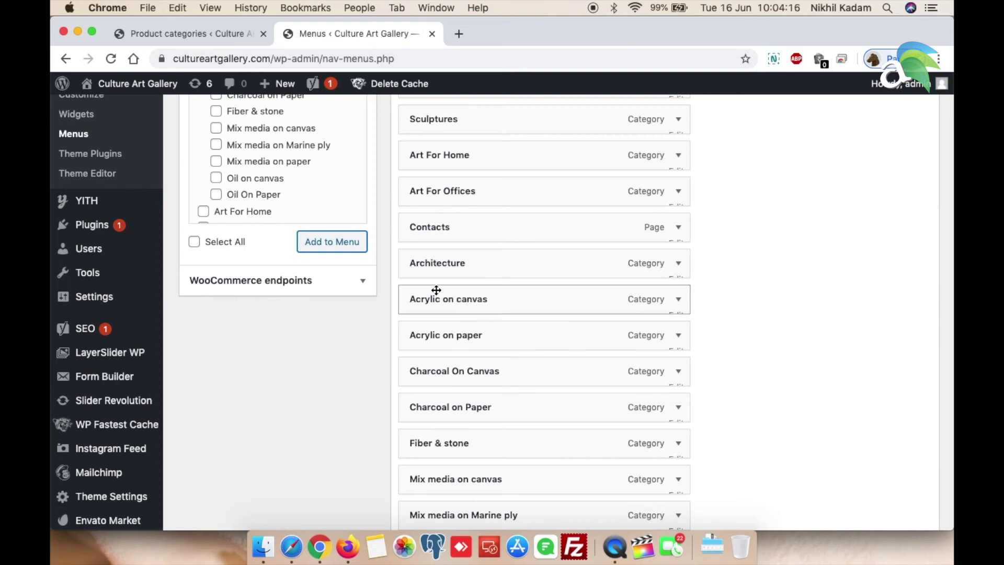
pyautogui.moveTo(437, 302); pyautogui.dragTo(456, 364)
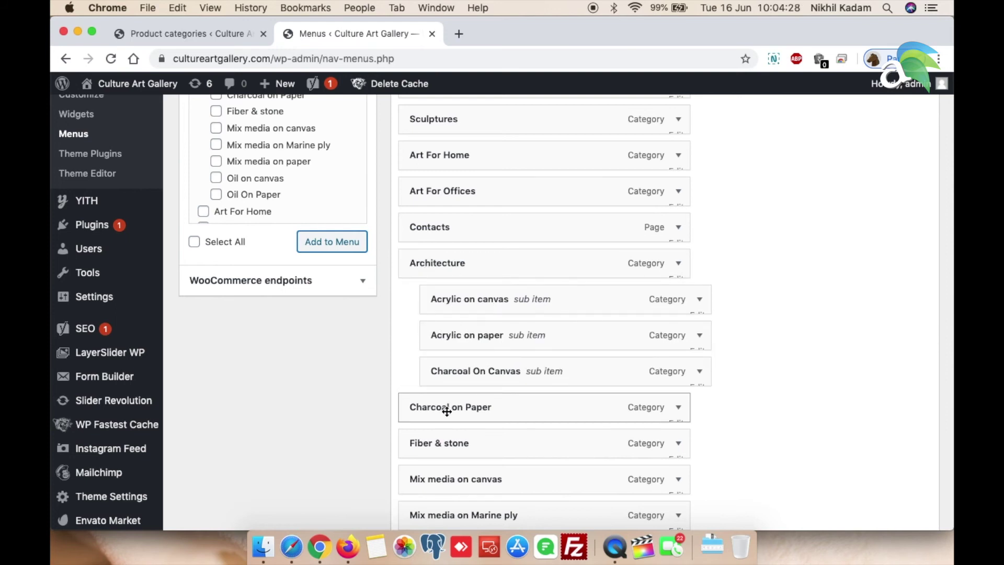
pyautogui.moveTo(447, 411); pyautogui.dragTo(467, 410)
pyautogui.moveTo(455, 444); pyautogui.dragTo(474, 442)
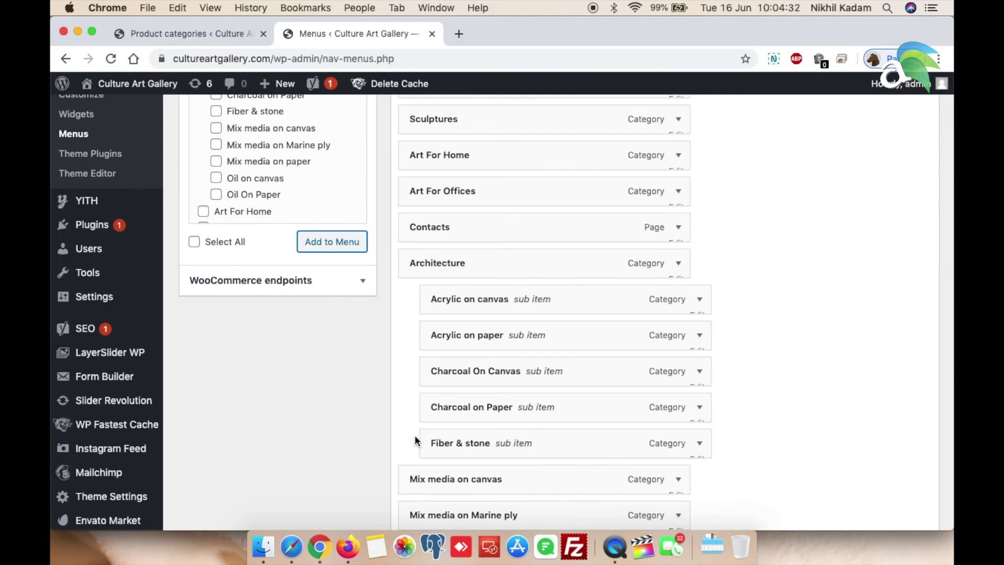
# - Nest the three Mix media items, Oil on canvas and Oil On Paper as sub items of Architecture
pyautogui.scroll(-3, 416, 436)
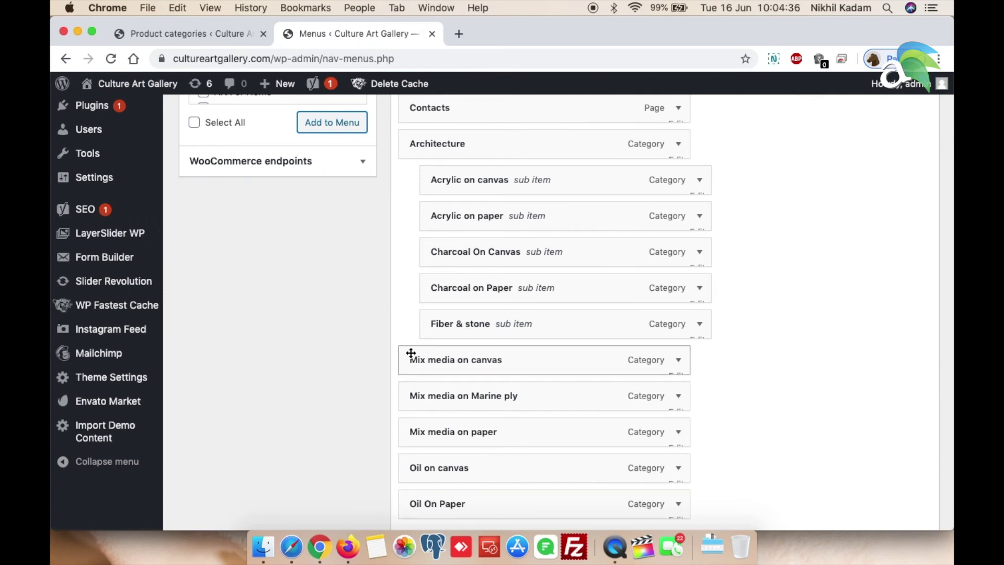
pyautogui.moveTo(419, 362); pyautogui.dragTo(440, 361)
pyautogui.moveTo(426, 395); pyautogui.dragTo(472, 459)
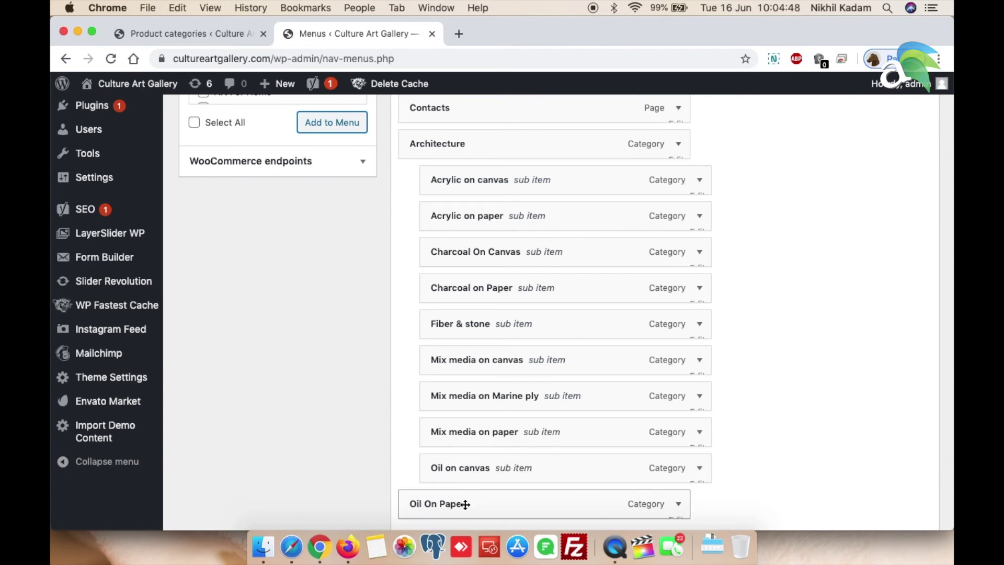
pyautogui.moveTo(464, 504); pyautogui.dragTo(489, 500)
# - Move Architecture with all its sub items beneath Paintings as a sub item, and review the nested structure
pyautogui.scroll(-3, 726, 454)
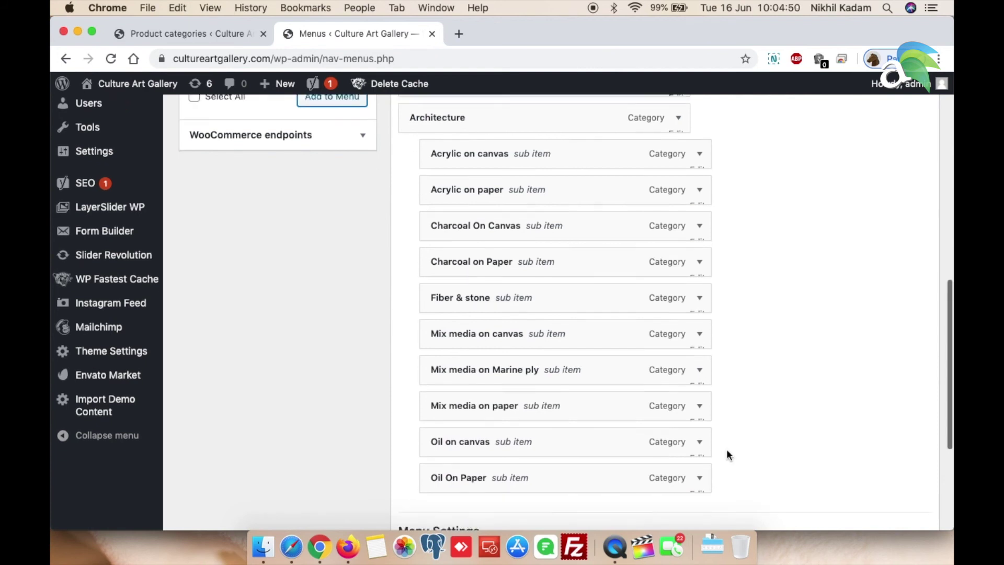
pyautogui.scroll(5, 727, 454)
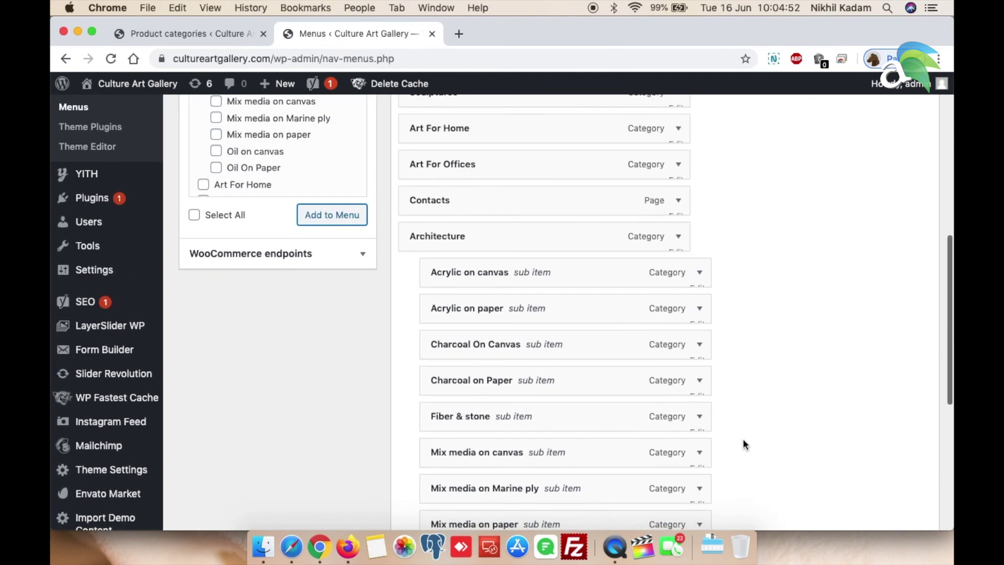
pyautogui.scroll(2, 743, 389)
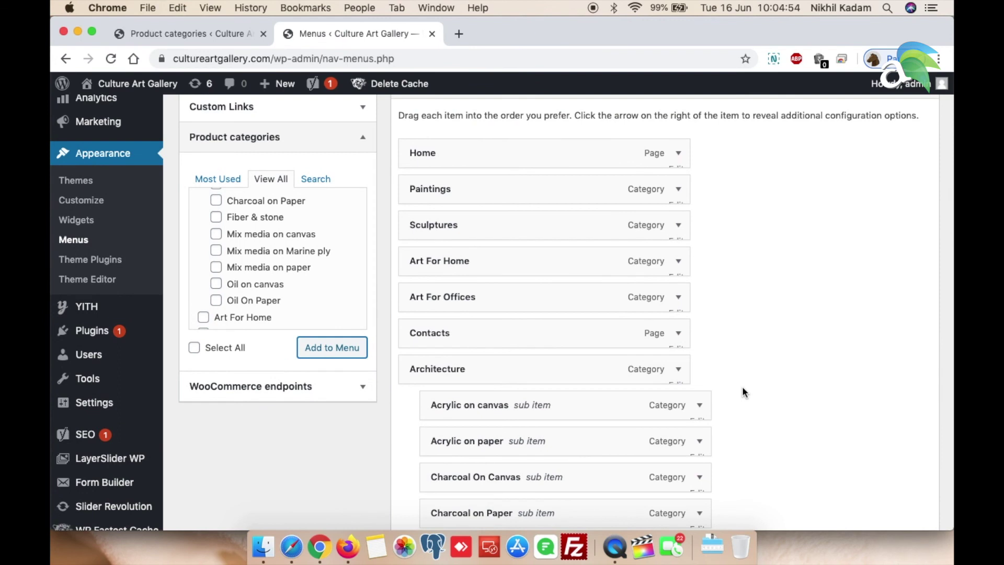
pyautogui.scroll(1, 742, 390)
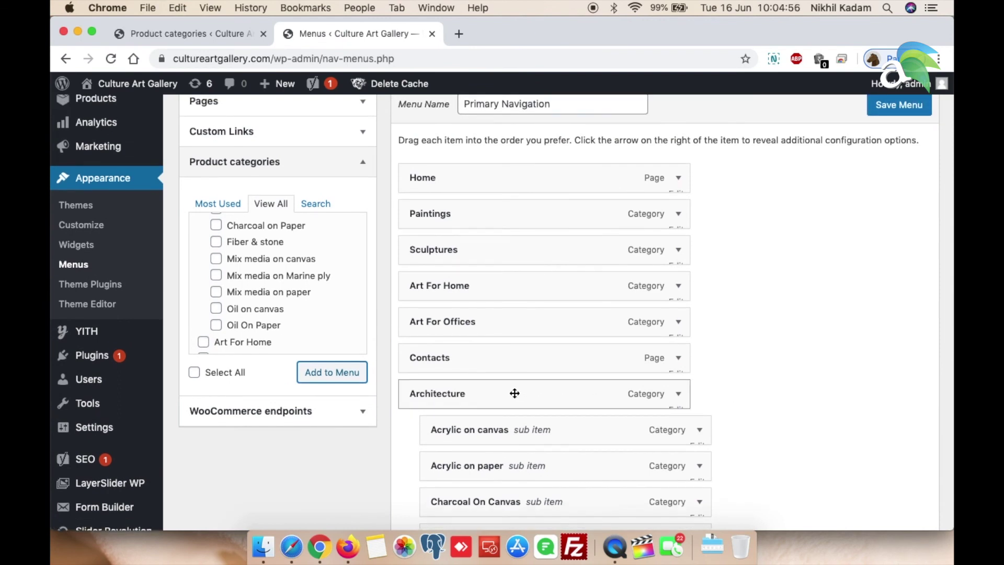
pyautogui.moveTo(515, 393)
pyautogui.mouseDown()
pyautogui.moveTo(587, 354)
pyautogui.moveTo(588, 328)
pyautogui.moveTo(563, 278)
pyautogui.moveTo(520, 241)
pyautogui.moveTo(538, 249)
pyautogui.mouseUp()
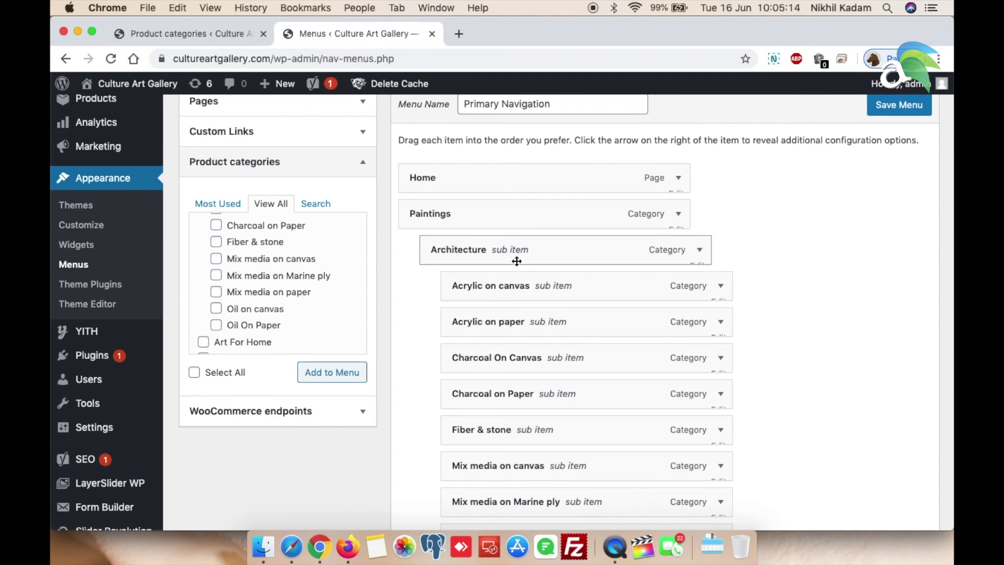
pyautogui.scroll(-5, 823, 347)
pyautogui.scroll(2, 824, 348)
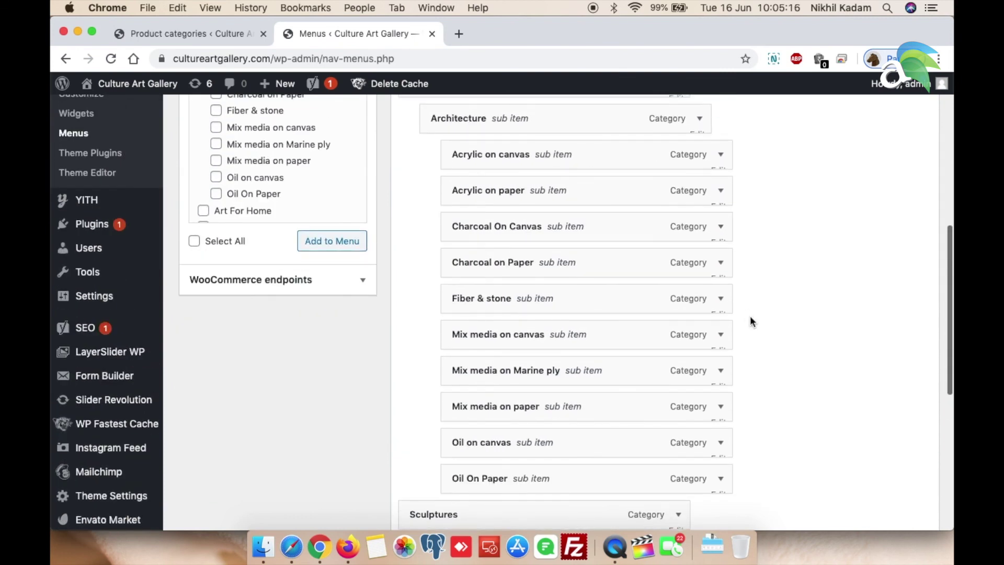
# - Save the Primary Navigation menu and review its saved structure down to the menu settings
pyautogui.scroll(7, 750, 315)
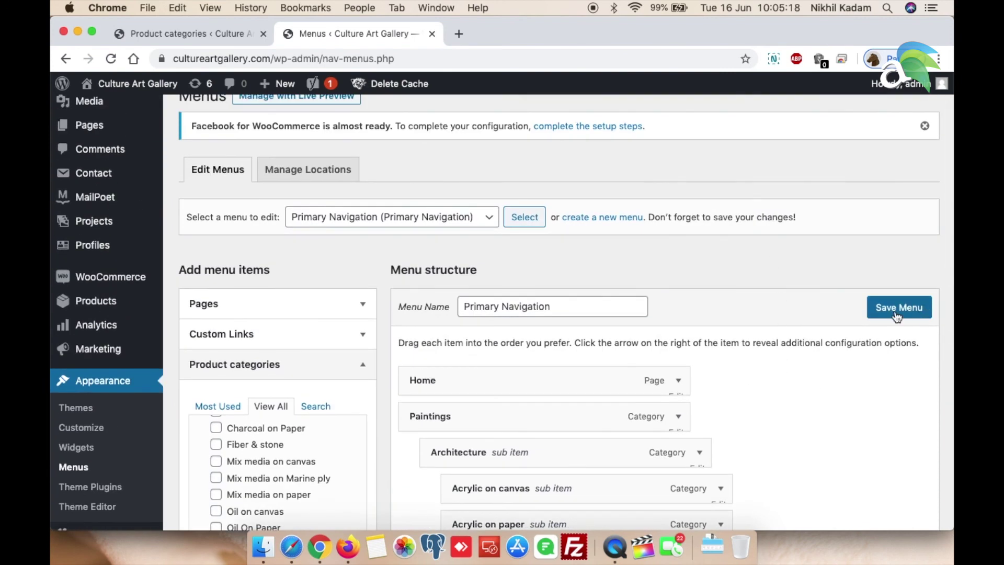
pyautogui.click(898, 312)
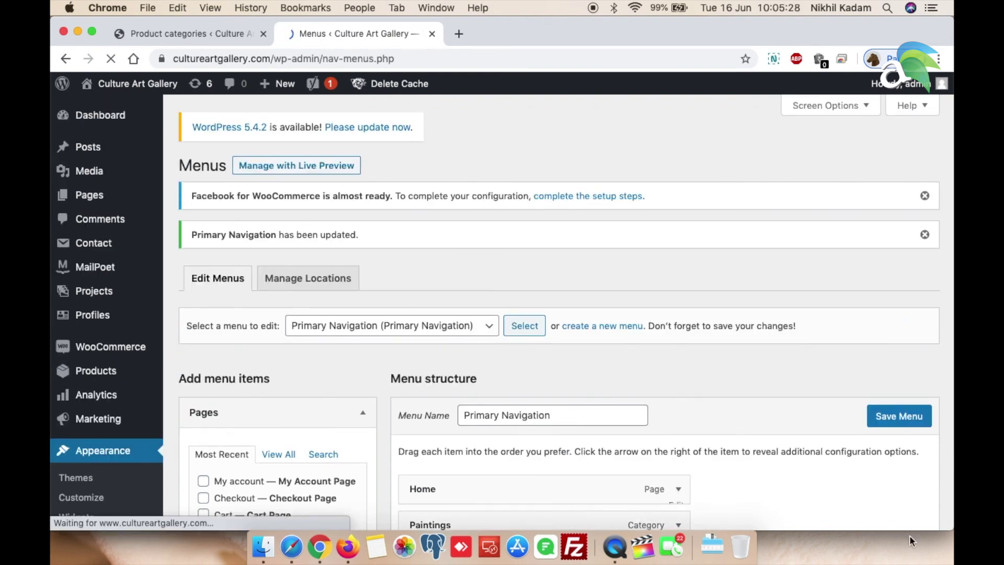
pyautogui.scroll(-4, 884, 469)
pyautogui.scroll(-10, 875, 495)
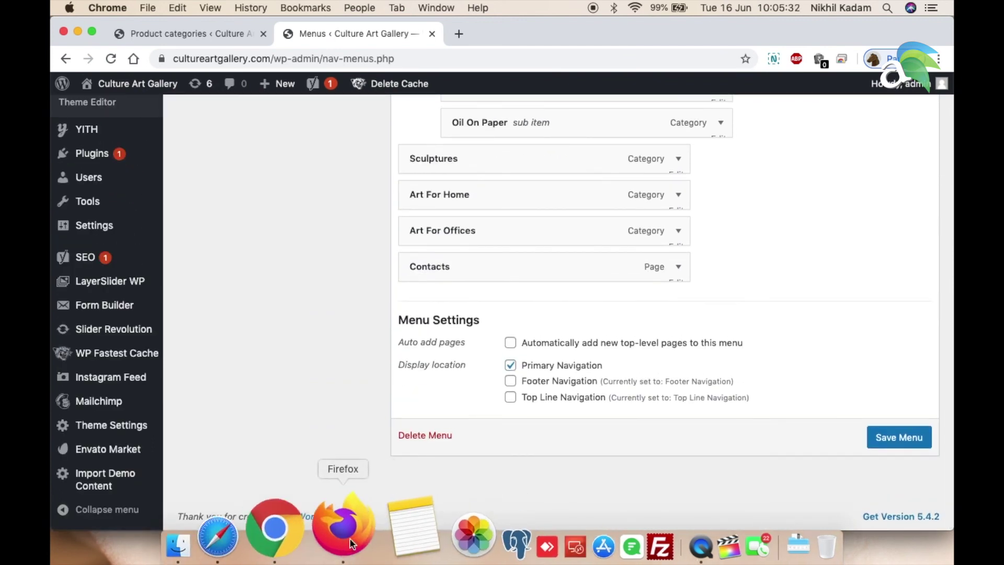
# - Switch to Firefox, reload the Culture Art Gallery home page and check the Architecture submenu under Paintings
pyautogui.click(335, 545)
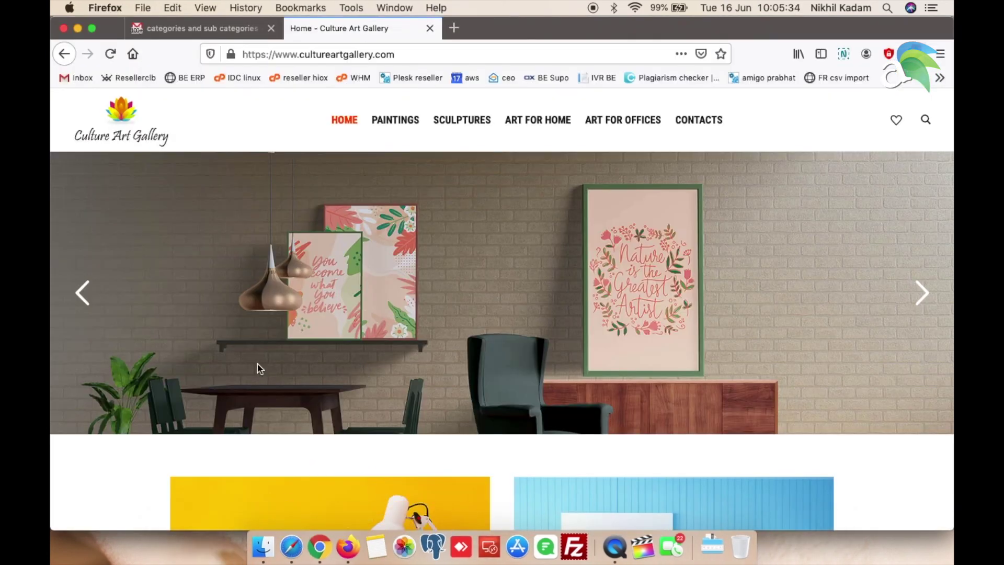
pyautogui.press('super+r')
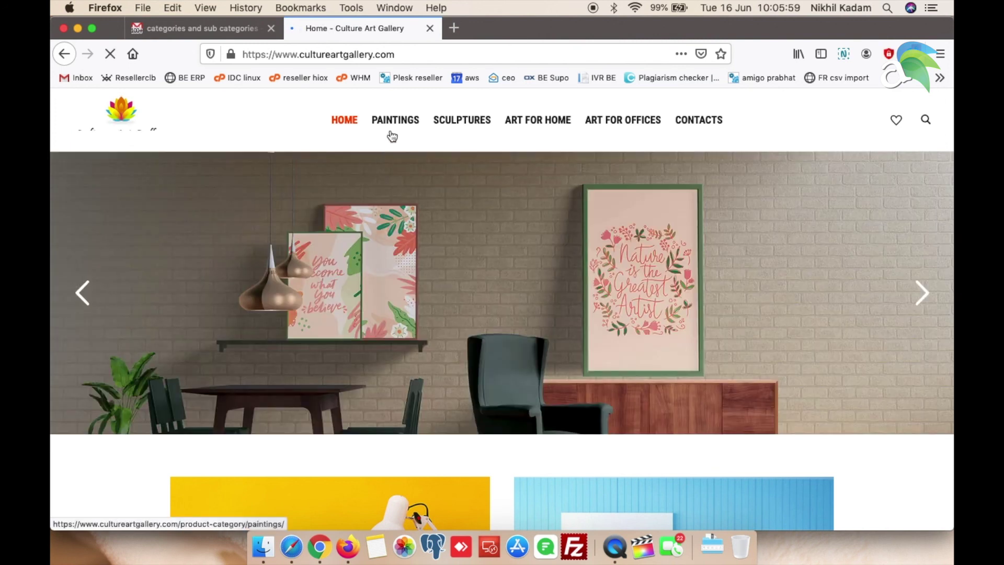
pyautogui.moveTo(398, 125)
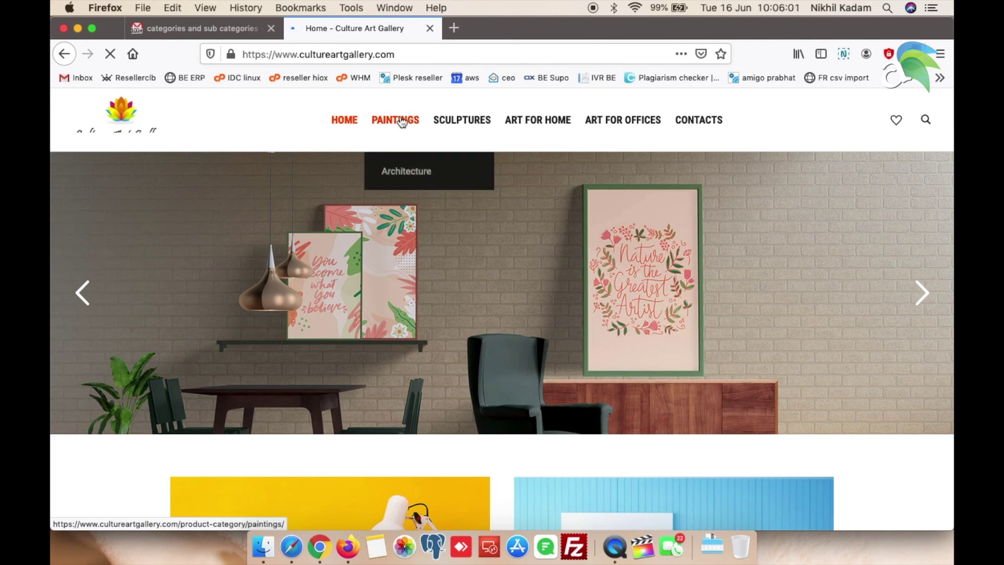
pyautogui.moveTo(401, 179)
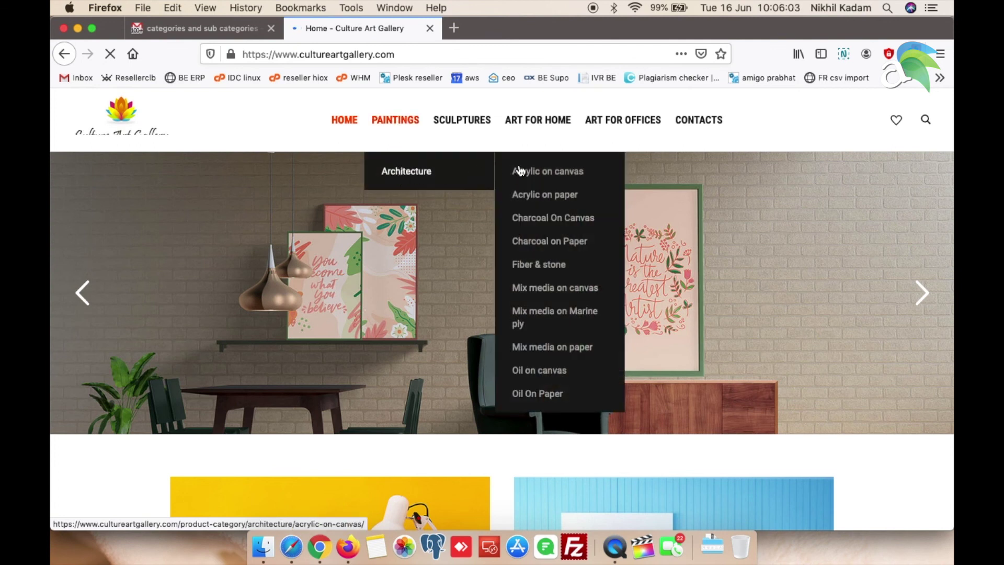